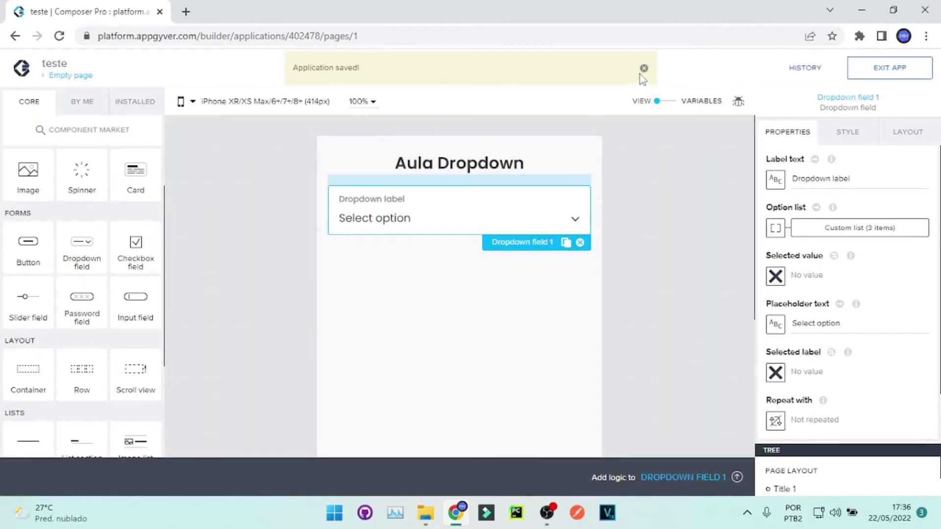
Open the teste app in the web app preview portal
{"action": "left_click", "coordinate": [643, 68]}
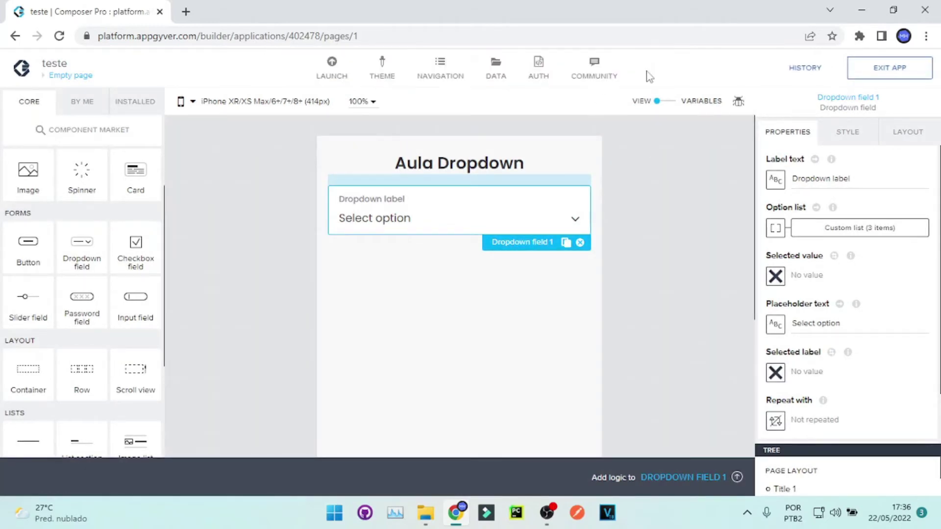
{"action": "left_click", "coordinate": [332, 68]}
{"action": "left_click", "coordinate": [235, 193]}
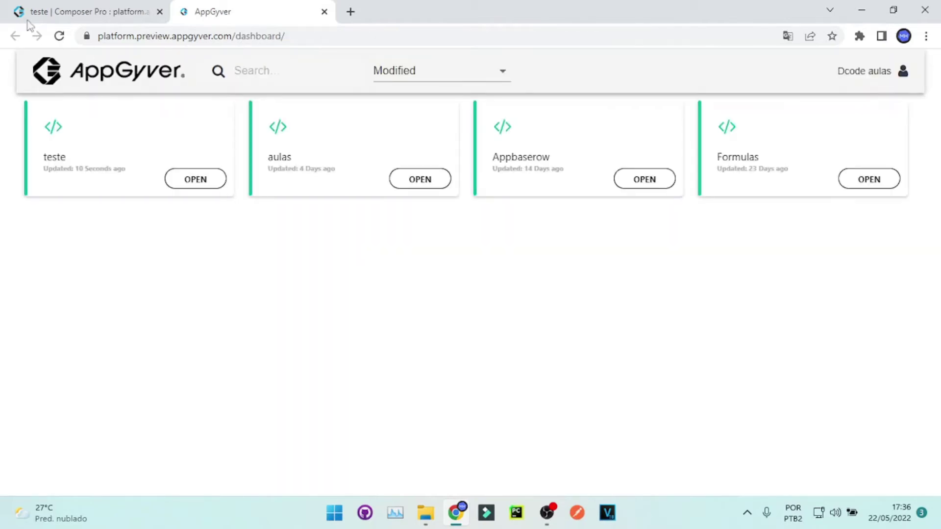
{"action": "left_click", "coordinate": [205, 178]}
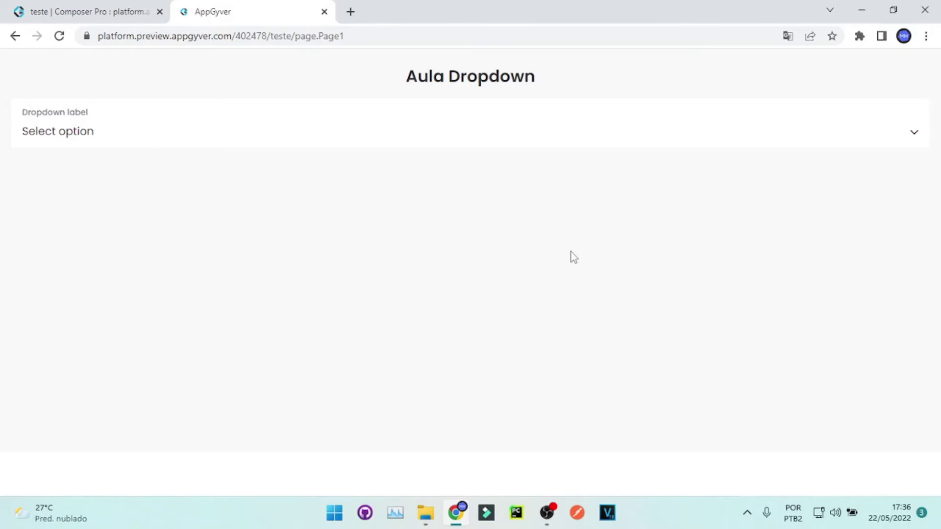
Show the preview page in the browser's developer tools emulating an iPhone SE screen
{"action": "key", "text": "F12"}
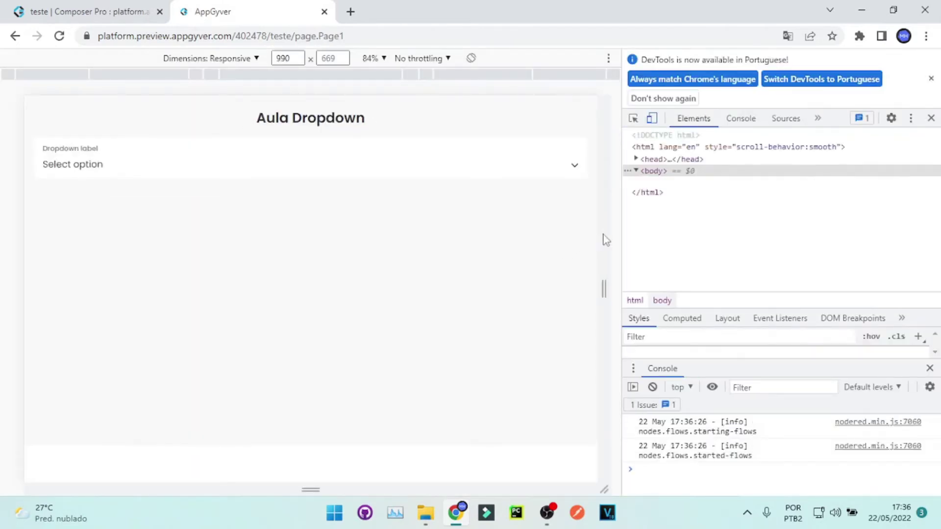
{"action": "left_click", "coordinate": [248, 59]}
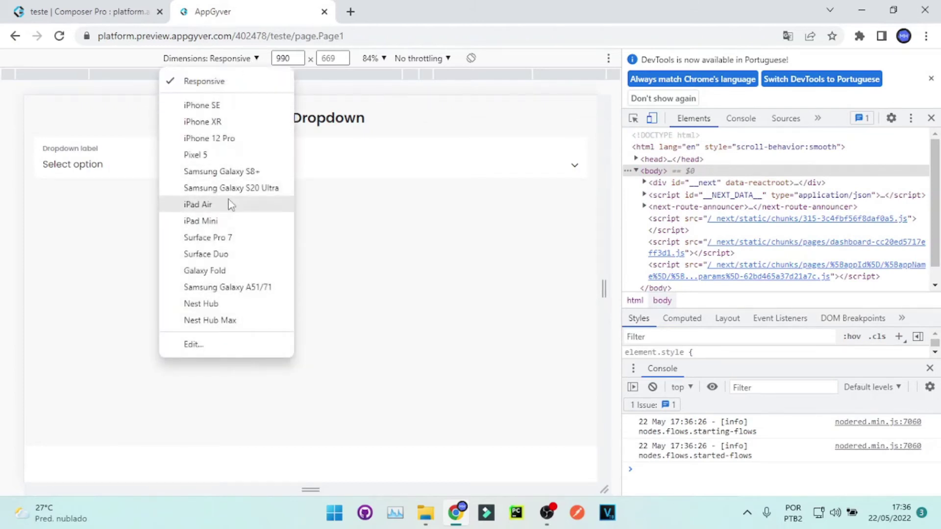
{"action": "left_click", "coordinate": [214, 106]}
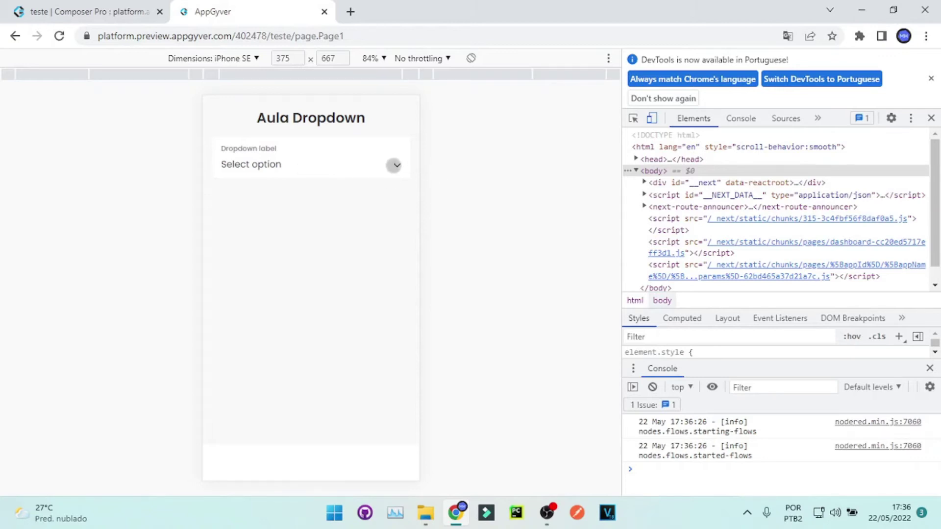
Test the dropdown in the preview by choosing opção 1, opção 2 and opção 3 in turn
{"action": "left_click", "coordinate": [394, 165]}
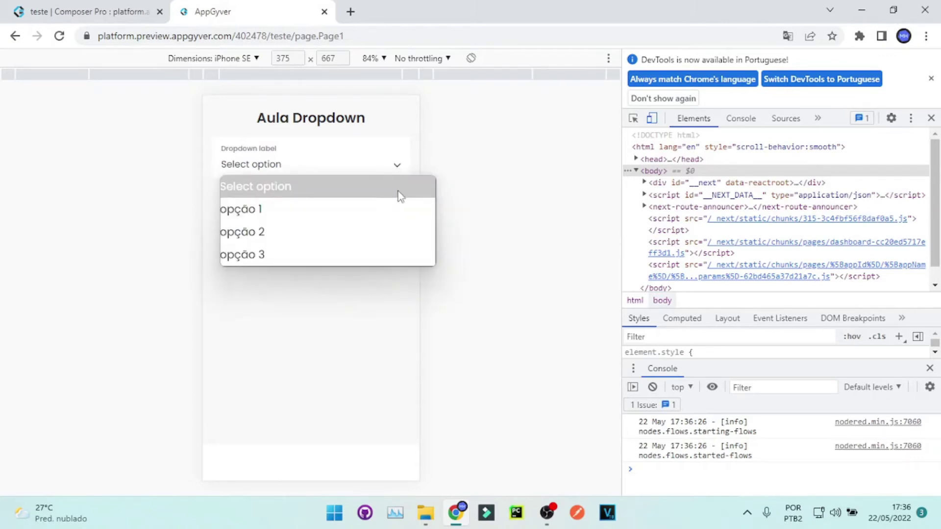
{"action": "left_click", "coordinate": [245, 216]}
{"action": "left_click", "coordinate": [300, 171]}
{"action": "left_click", "coordinate": [283, 231]}
{"action": "left_click", "coordinate": [338, 184]}
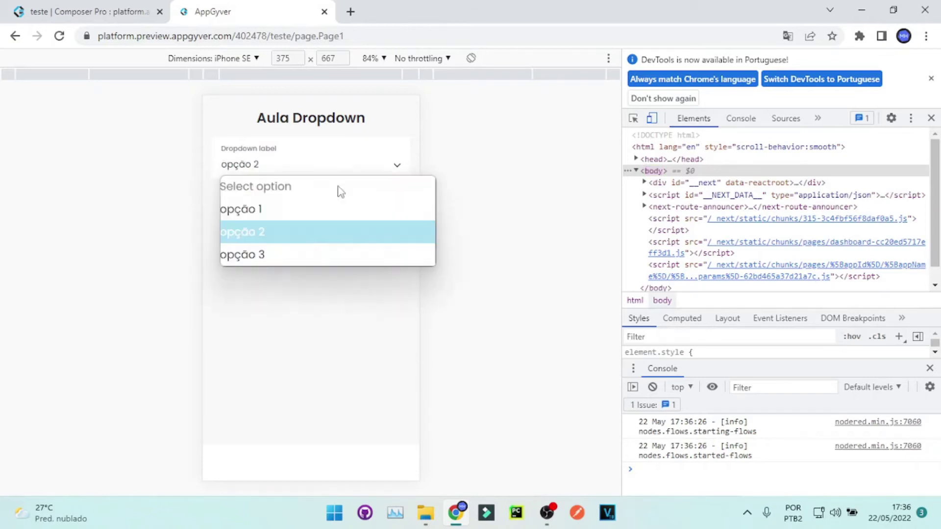
{"action": "left_click", "coordinate": [307, 252]}
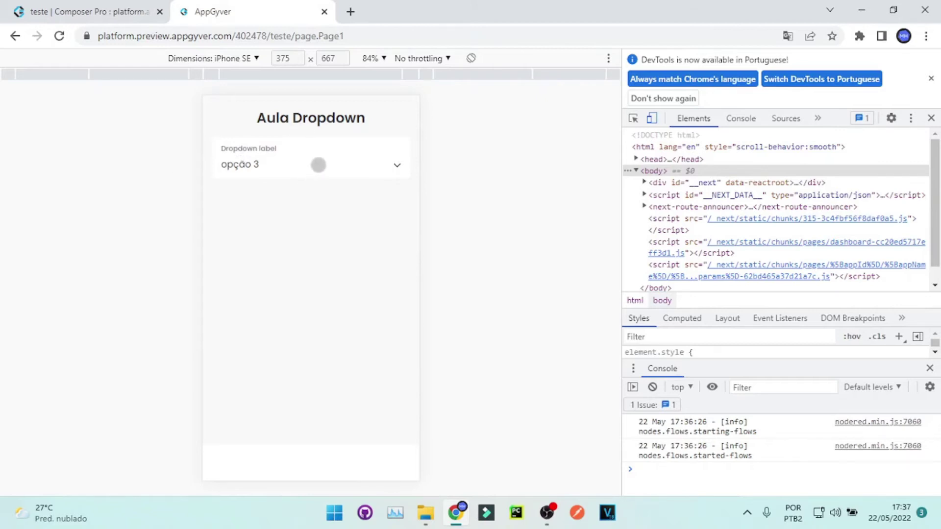
Return to the page editor and add a text component directly below the dropdown field
{"action": "left_click", "coordinate": [118, 11]}
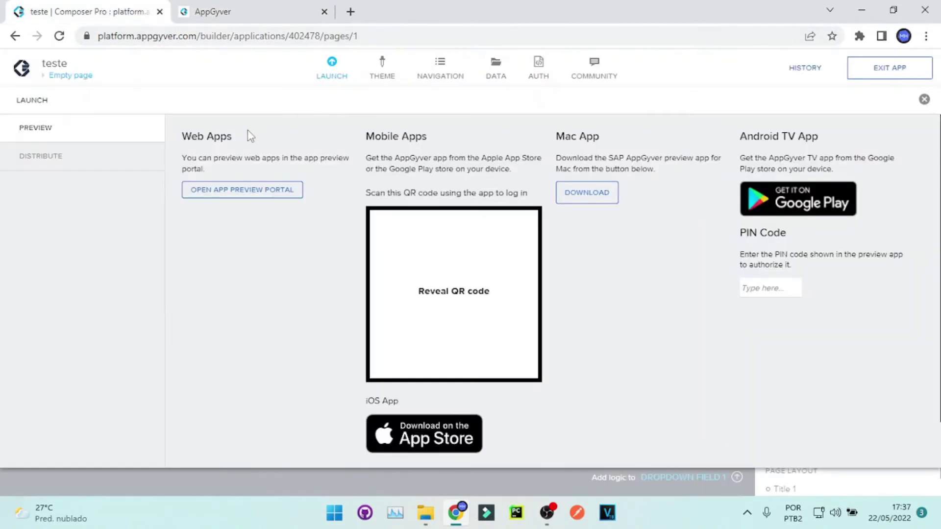
{"action": "left_click", "coordinate": [332, 72]}
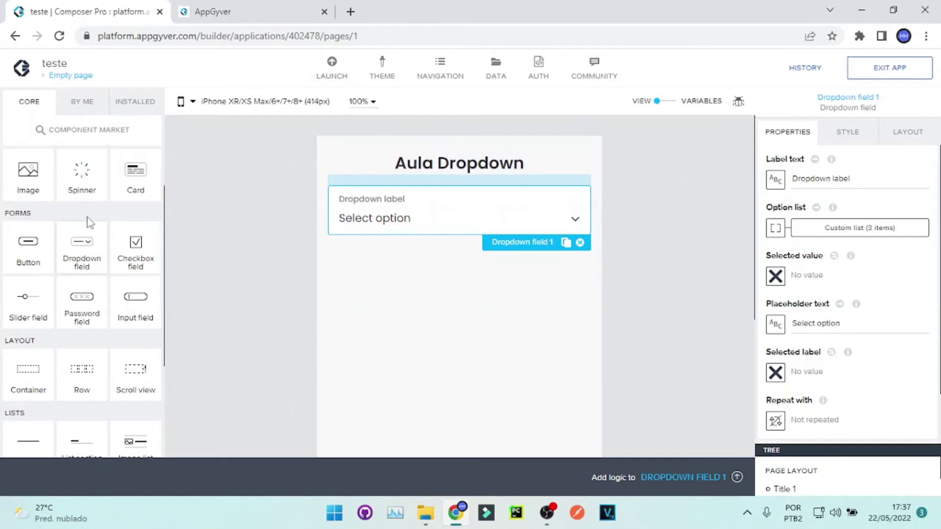
{"action": "scroll", "coordinate": [156, 208], "scroll_direction": "up", "scroll_amount": 2}
{"action": "left_click_drag", "start_coordinate": [130, 188], "coordinate": [434, 284]}
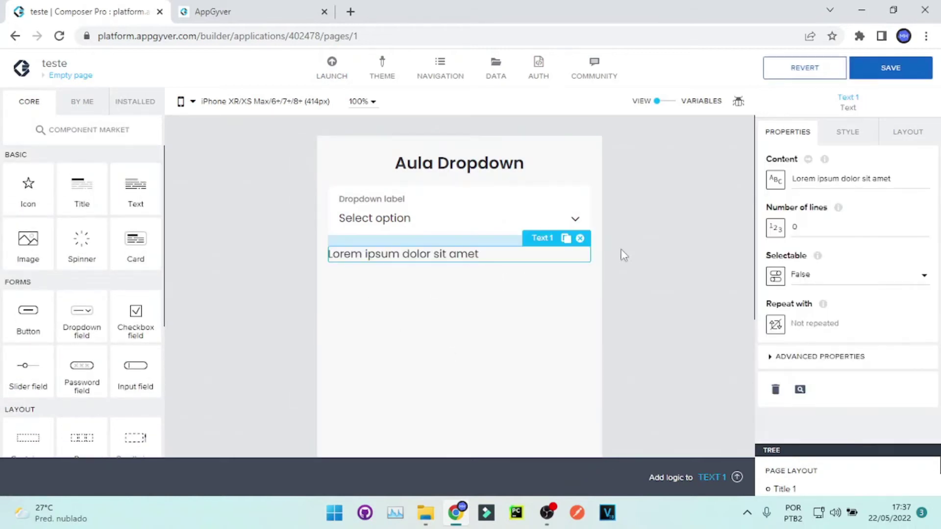
Bind the new text's content to the Selected value property of Dropdown field 1 and save the app
{"action": "left_click", "coordinate": [776, 179]}
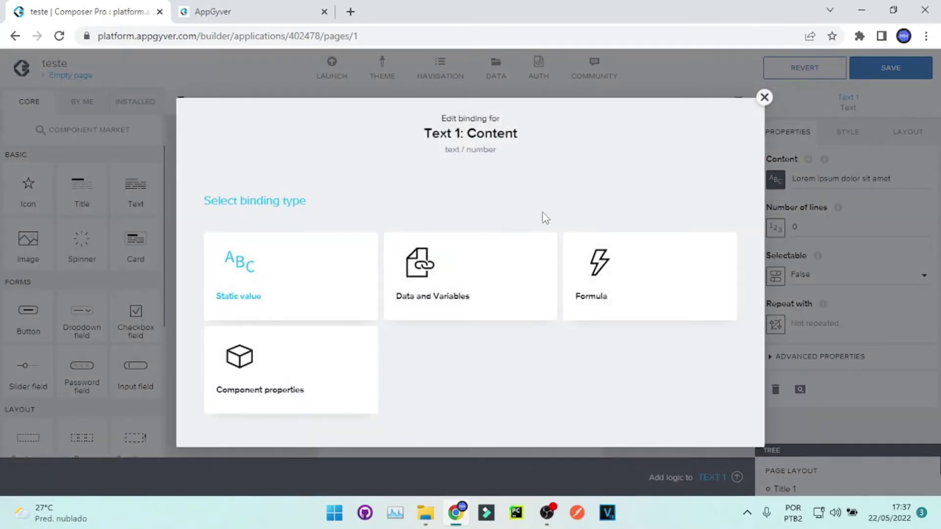
{"action": "left_click", "coordinate": [266, 365]}
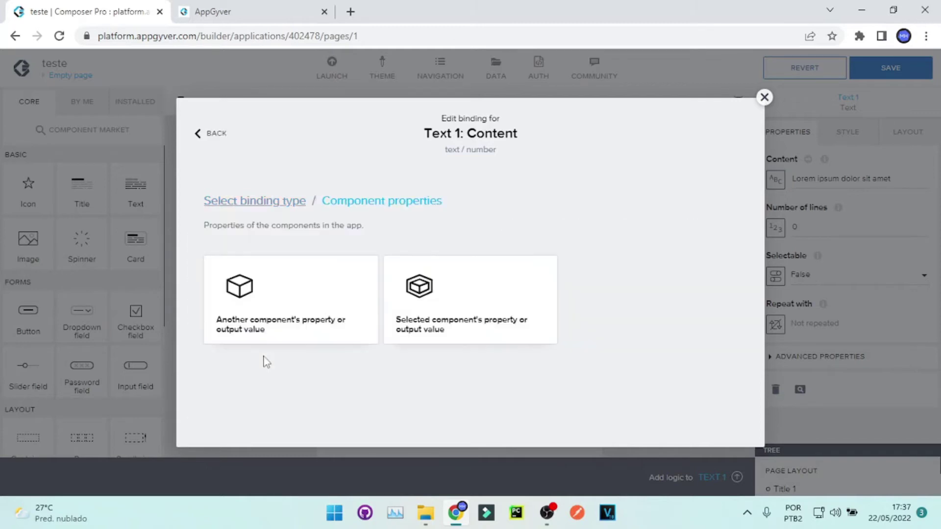
{"action": "left_click", "coordinate": [270, 304]}
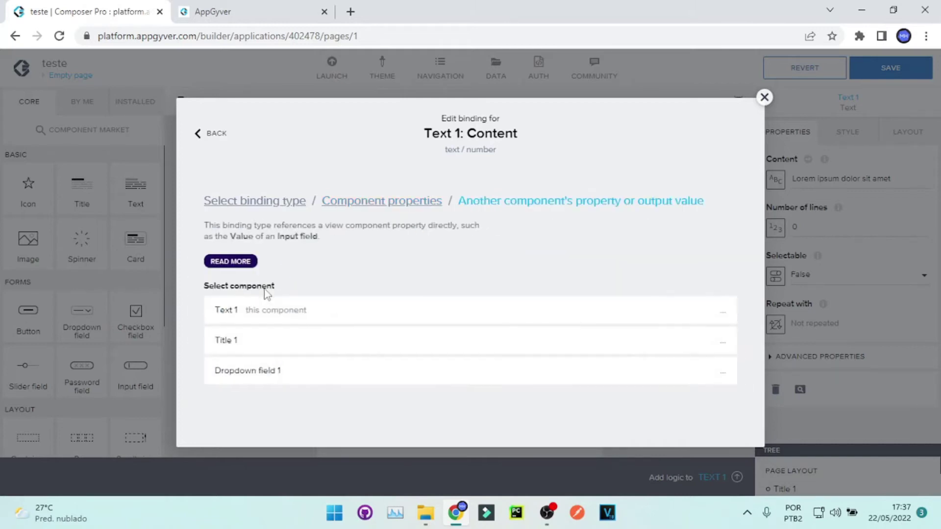
{"action": "left_click", "coordinate": [268, 374]}
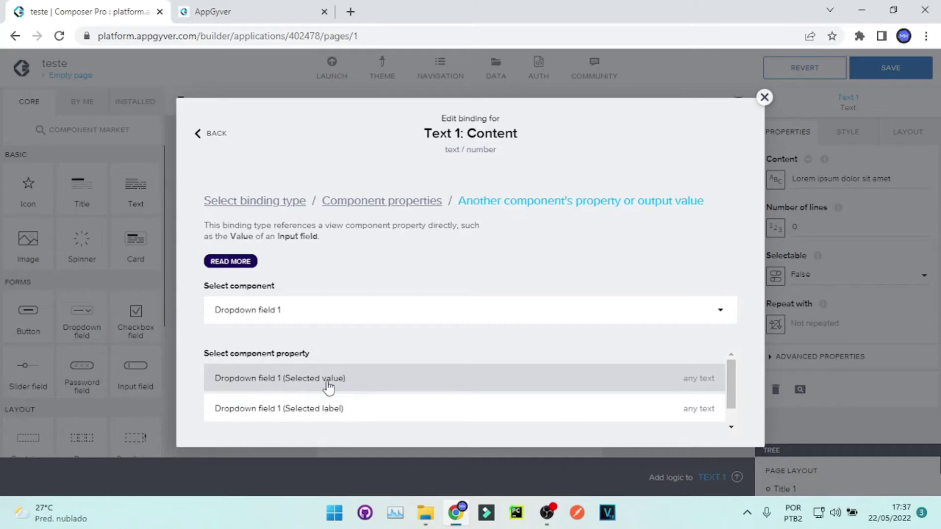
{"action": "left_click", "coordinate": [292, 381]}
{"action": "scroll", "coordinate": [544, 407], "scroll_direction": "down", "scroll_amount": 2}
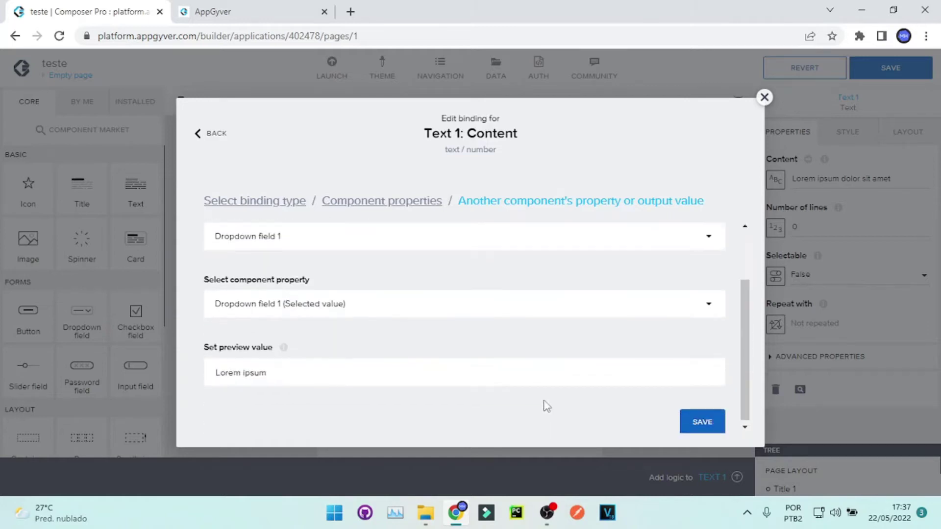
{"action": "left_click", "coordinate": [702, 421]}
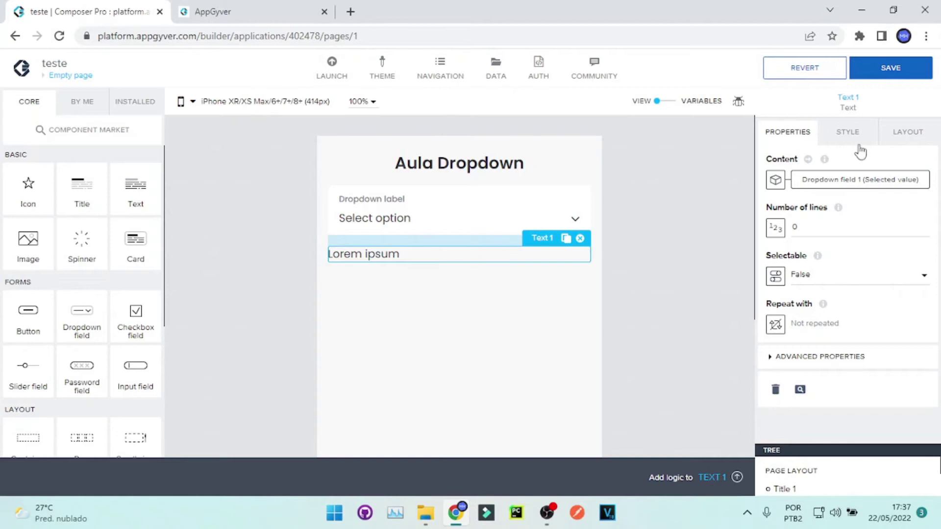
{"action": "left_click", "coordinate": [878, 74]}
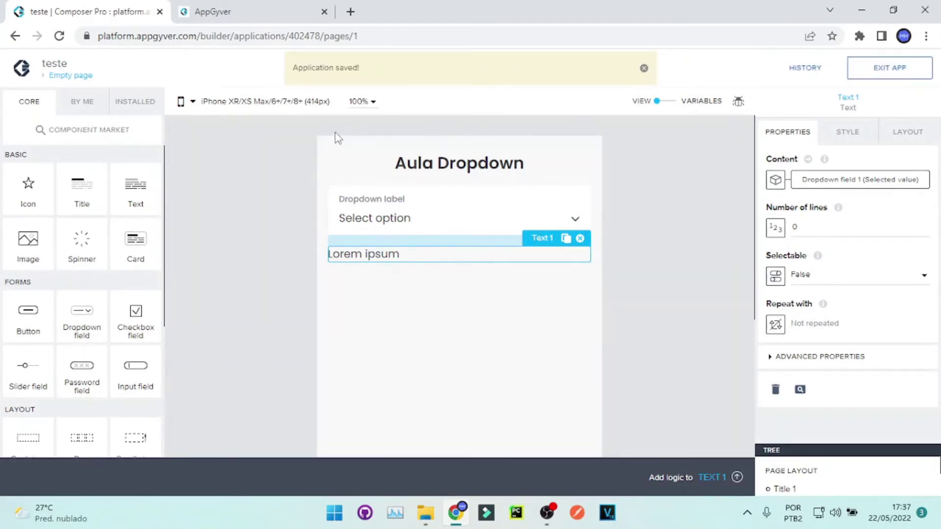
Reload the web preview and choose opção 3 in the dropdown to check the bound text
{"action": "left_click", "coordinate": [270, 7]}
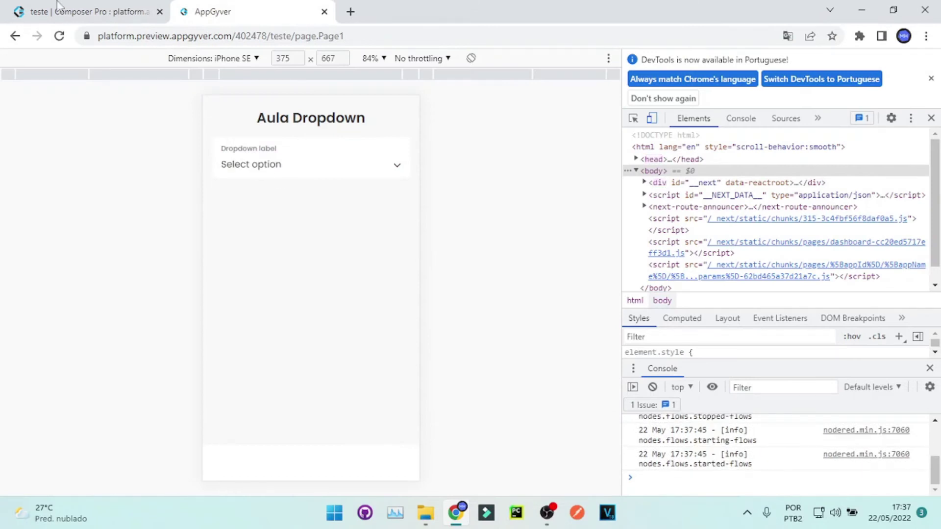
{"action": "left_click", "coordinate": [60, 37]}
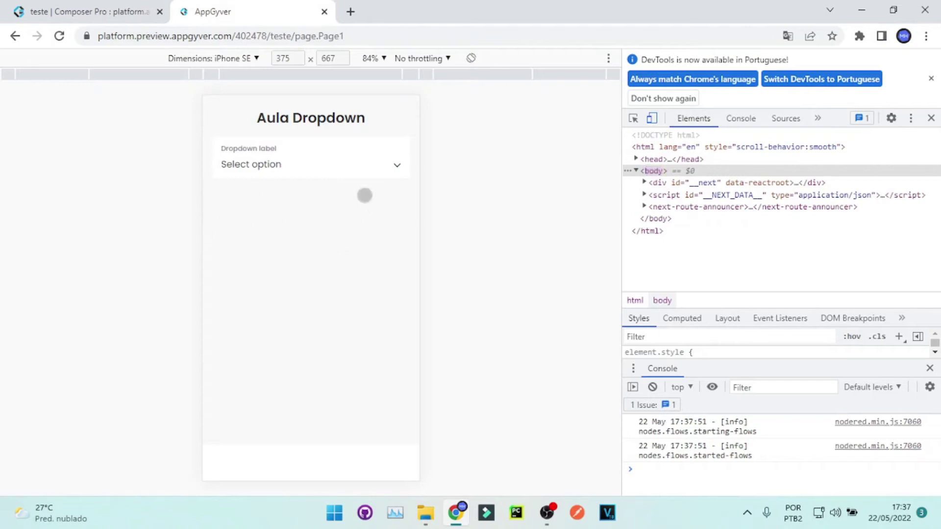
{"action": "left_click", "coordinate": [385, 165]}
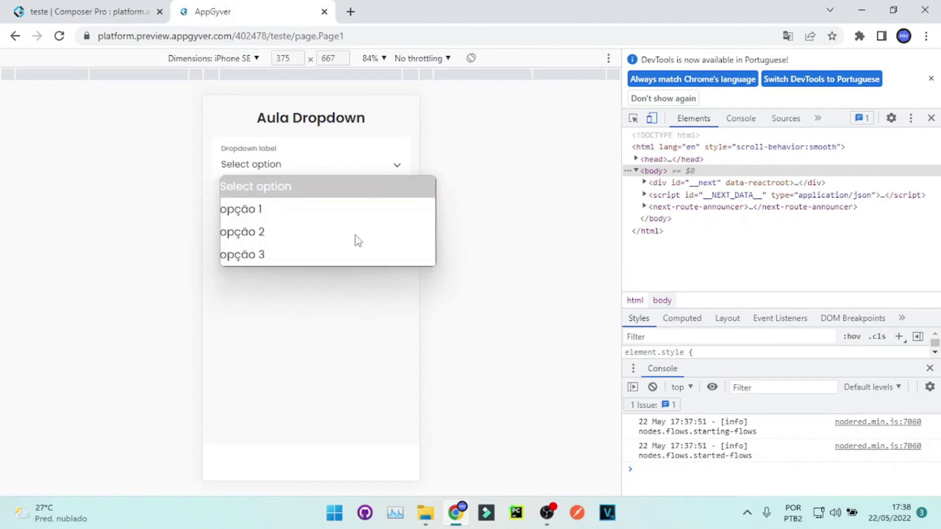
{"action": "left_click", "coordinate": [309, 255]}
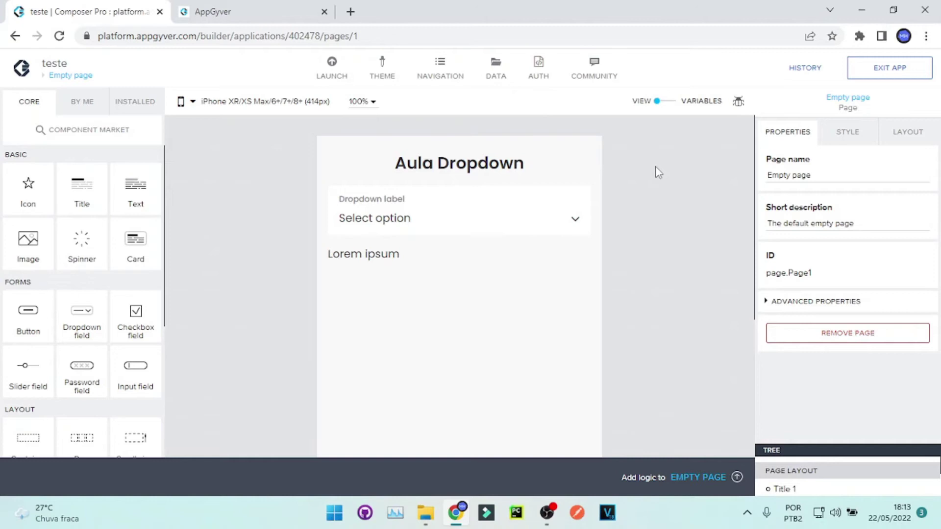
Inspect the dropdown field's option list by adding and removing a blank value, and read the option list's description
{"action": "left_click", "coordinate": [445, 210]}
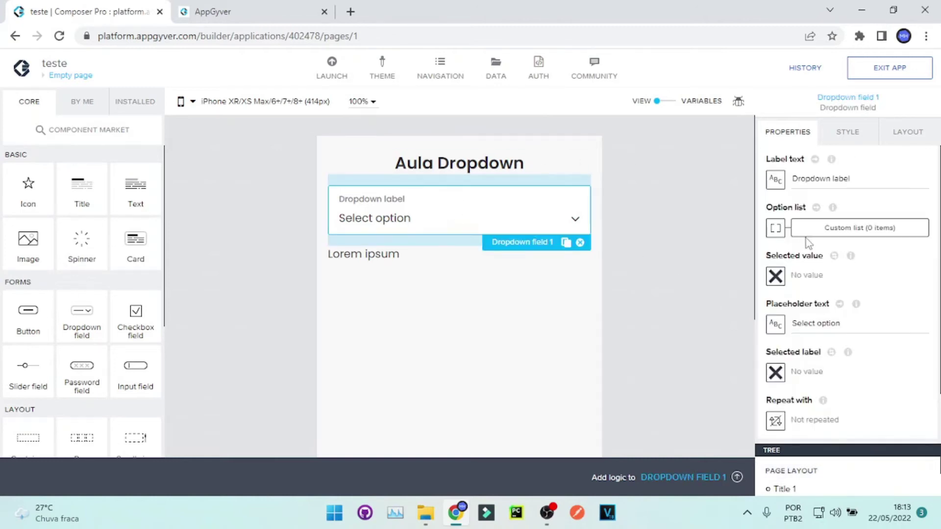
{"action": "left_click", "coordinate": [831, 227]}
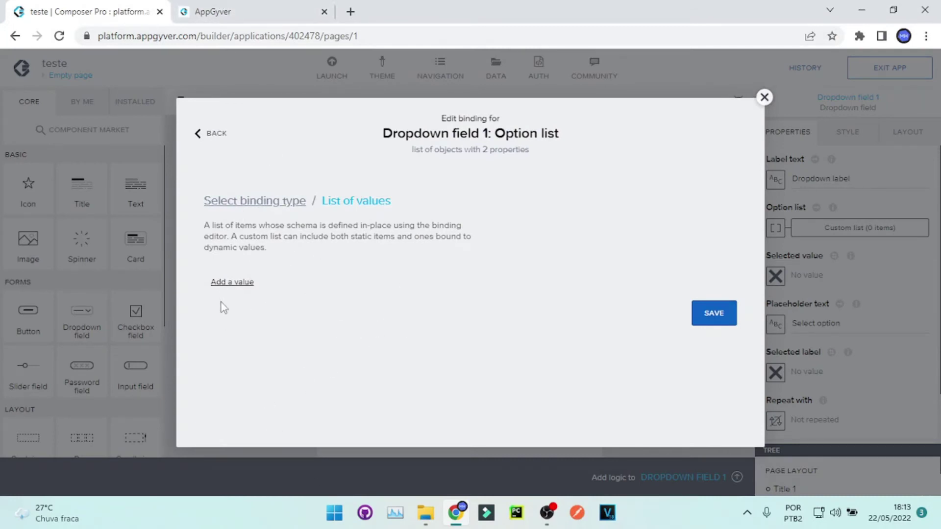
{"action": "left_click", "coordinate": [243, 282]}
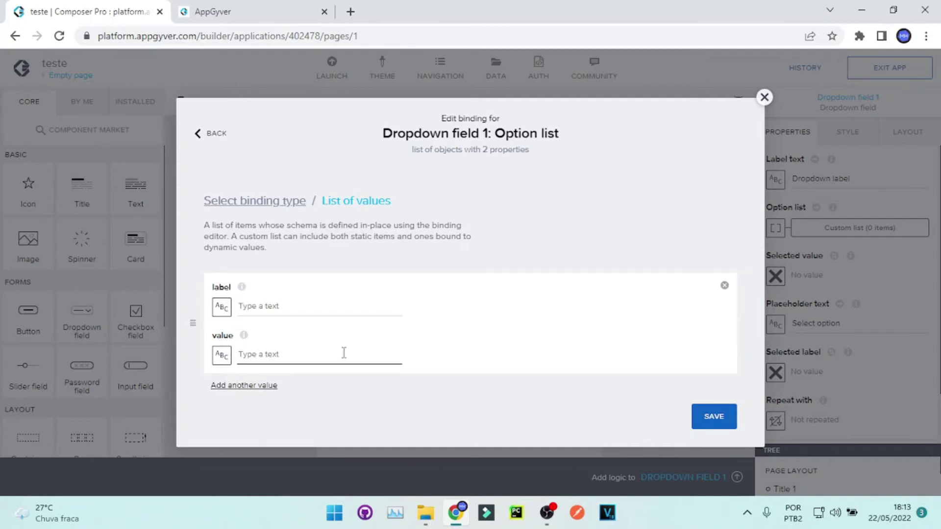
{"action": "left_click", "coordinate": [723, 287]}
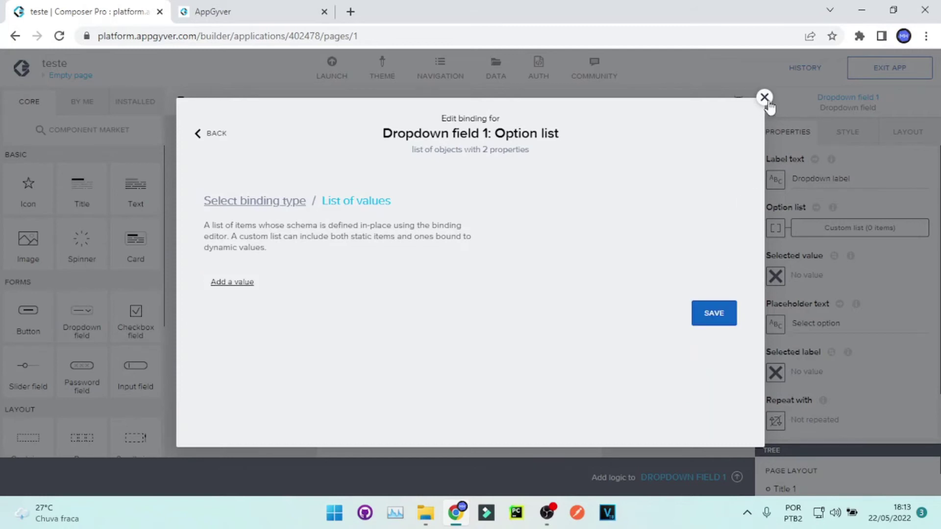
{"action": "left_click", "coordinate": [714, 311]}
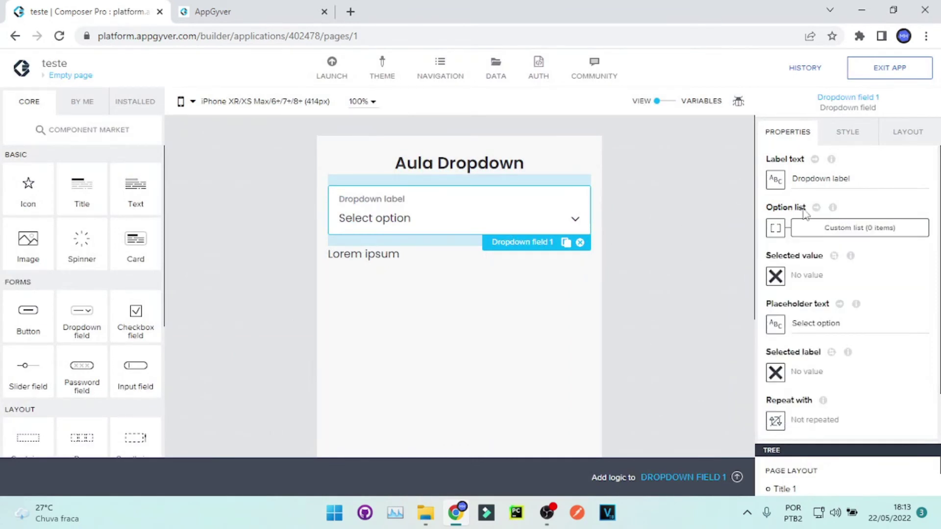
{"action": "mouse_move", "coordinate": [831, 160]}
{"action": "mouse_move", "coordinate": [833, 209]}
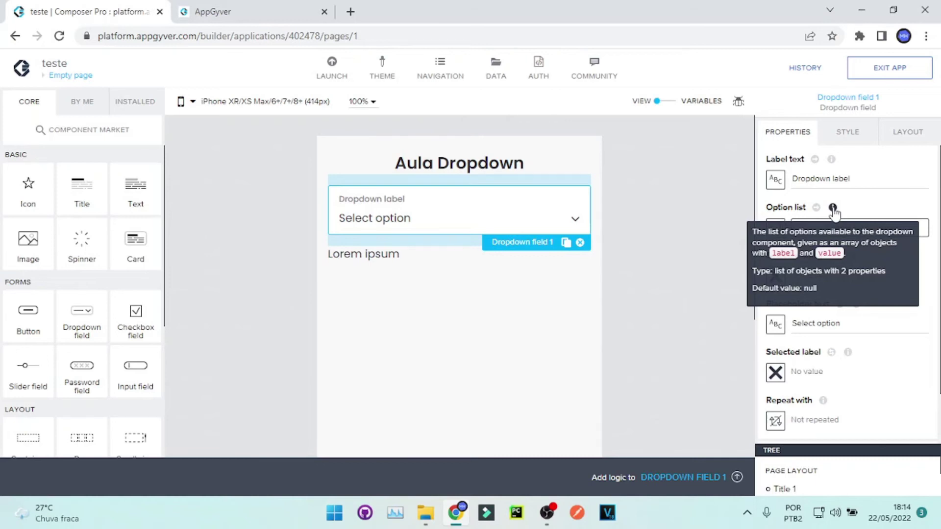
Add an app variable named dropteste and set its value type to List
{"action": "left_click", "coordinate": [682, 102]}
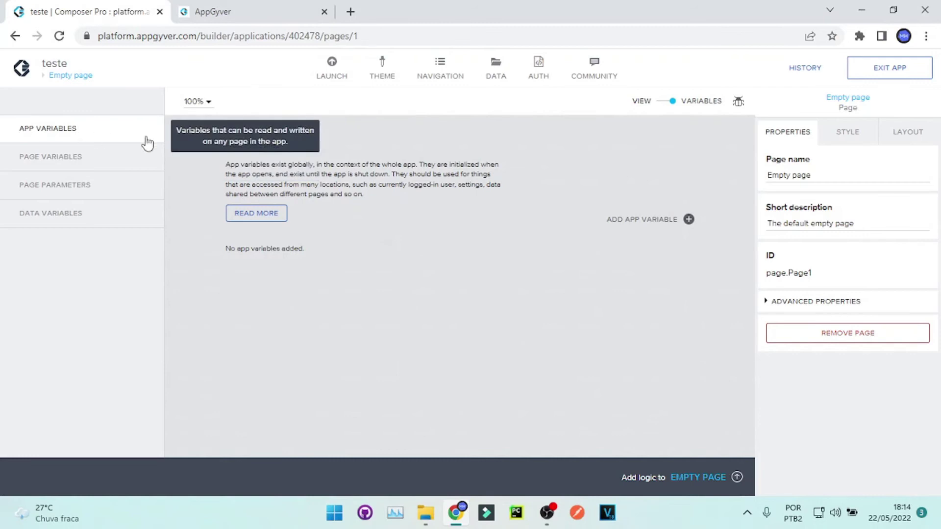
{"action": "left_click", "coordinate": [657, 220]}
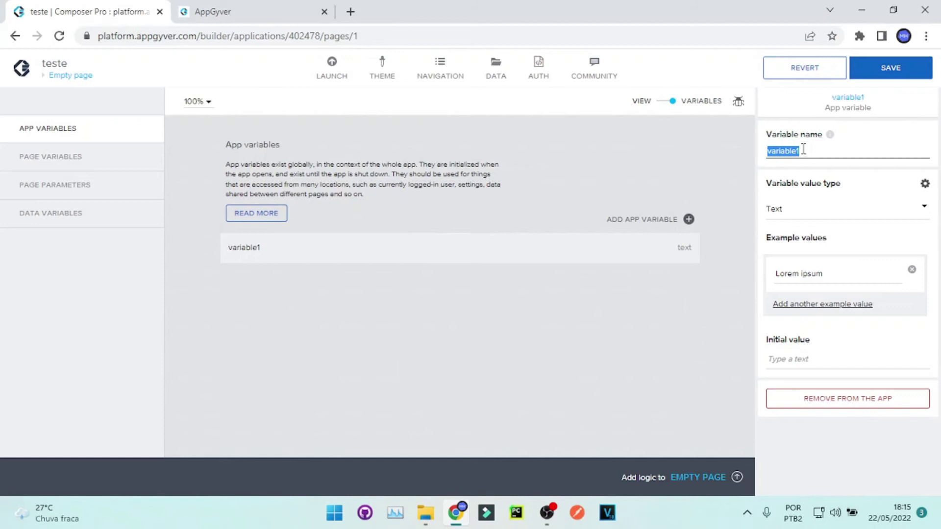
{"action": "type", "text": "dropteste"}
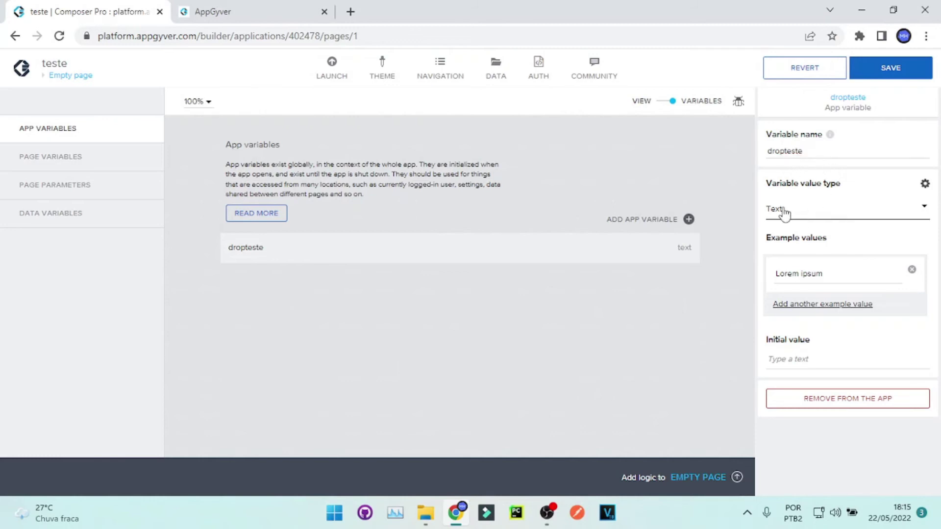
{"action": "left_click", "coordinate": [803, 212]}
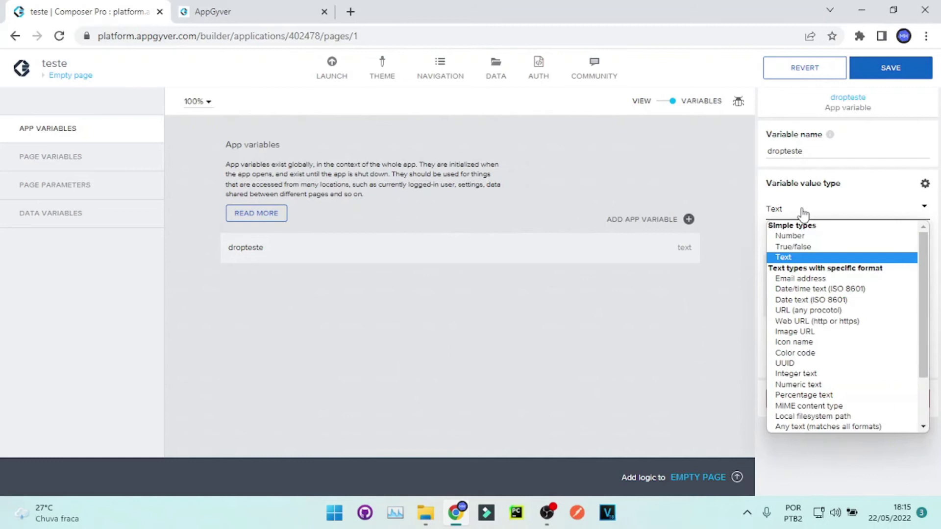
{"action": "scroll", "coordinate": [816, 340], "scroll_direction": "down", "scroll_amount": 2}
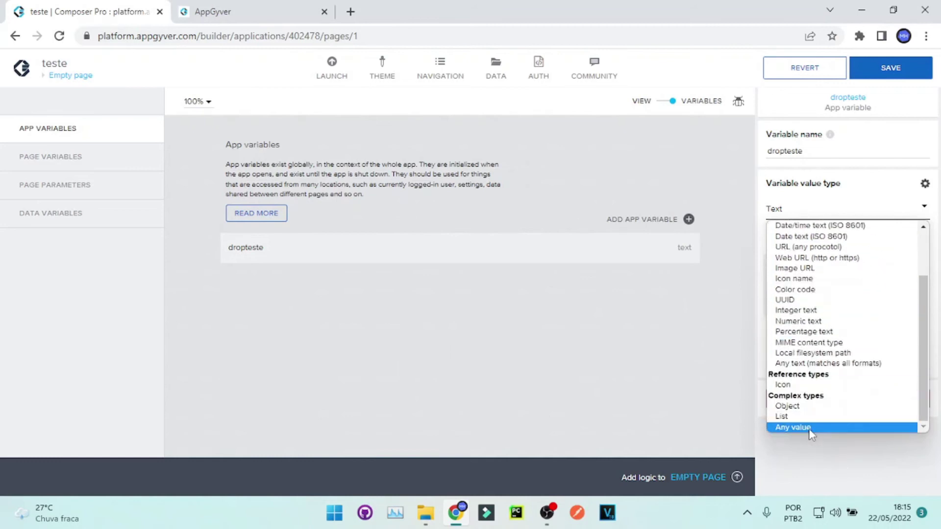
{"action": "left_click", "coordinate": [799, 416]}
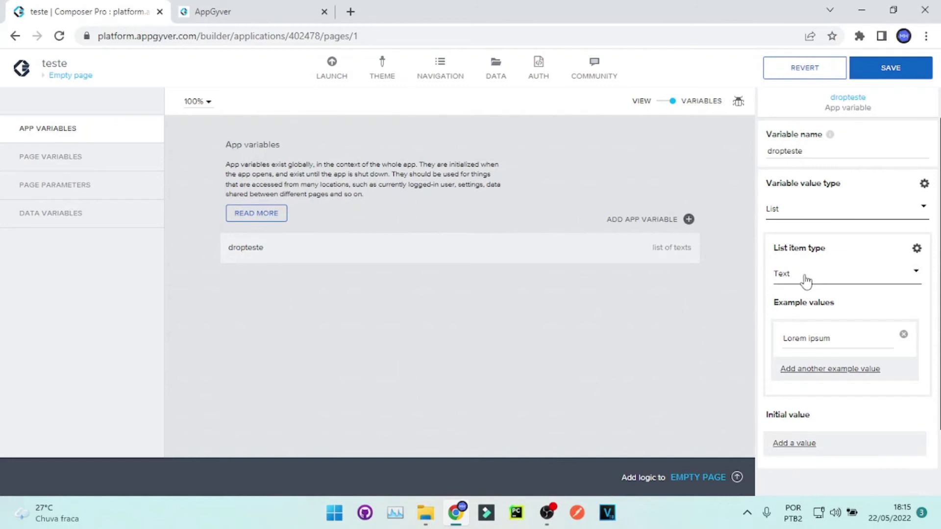
Set the list item type of dropteste to Object and rename its id property to label
{"action": "left_click", "coordinate": [842, 278]}
{"action": "scroll", "coordinate": [818, 229], "scroll_direction": "down", "scroll_amount": 2}
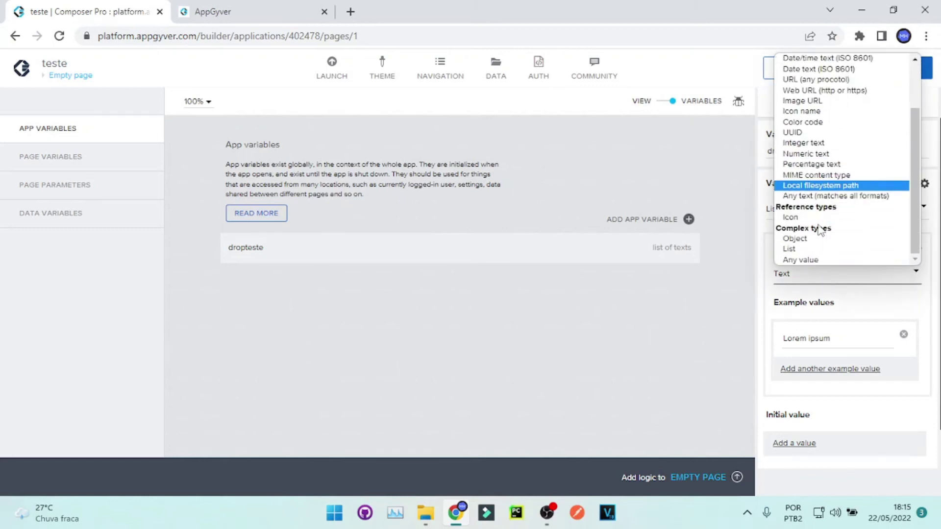
{"action": "left_click", "coordinate": [794, 241]}
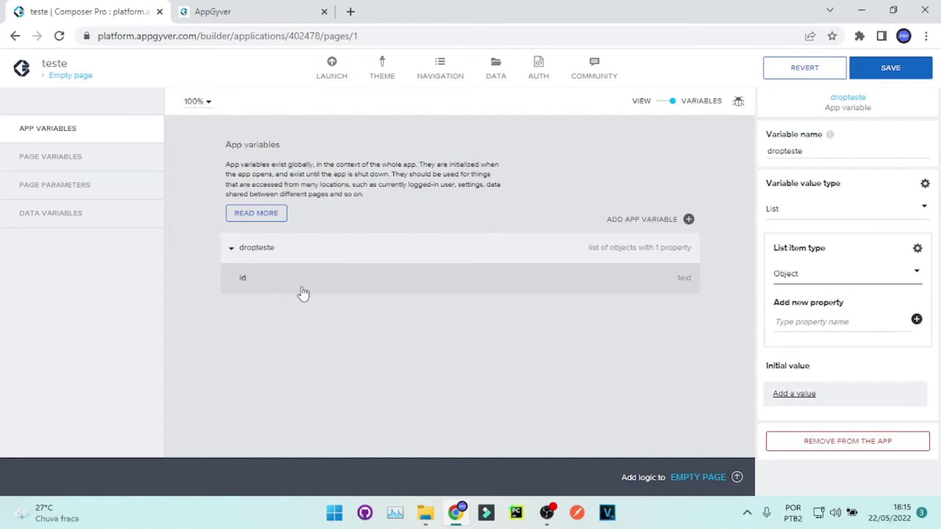
{"action": "left_click", "coordinate": [268, 286]}
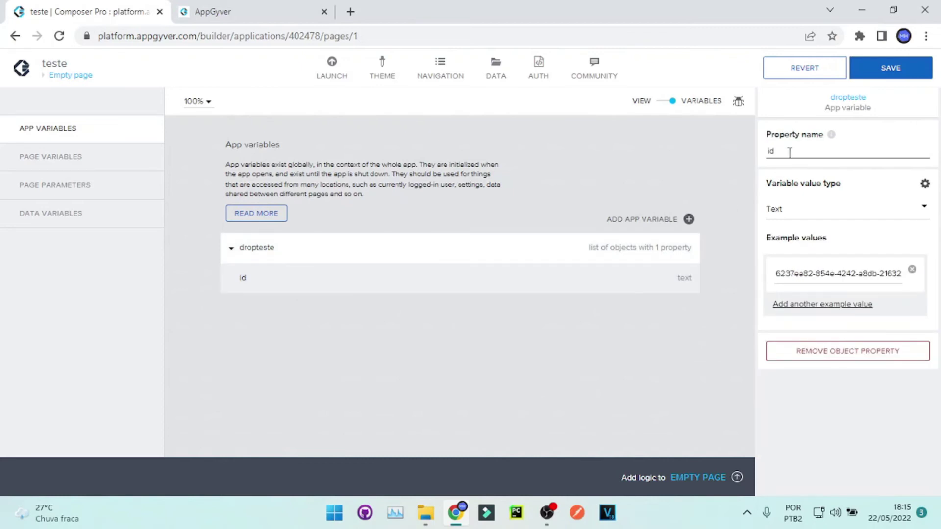
{"action": "key", "text": "BackSpace"}
{"action": "type", "text": "label"}
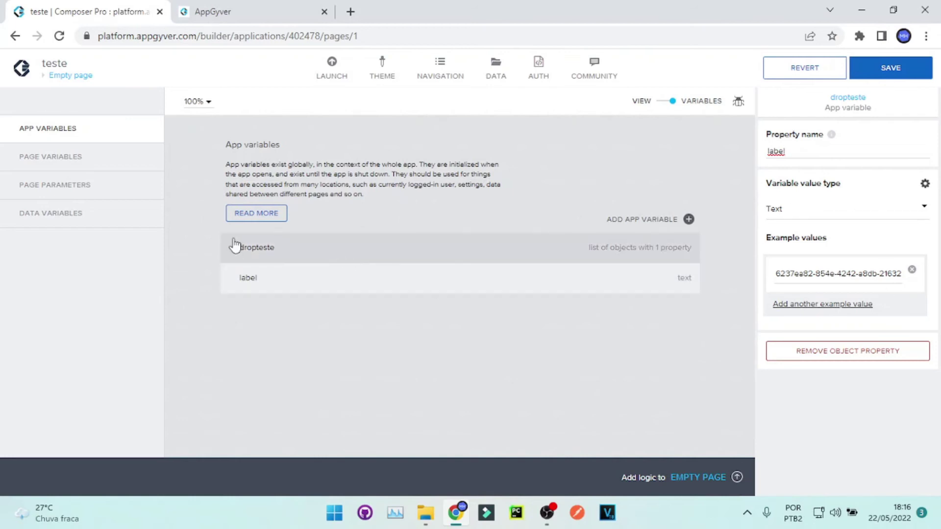
Add a second object property named value to dropteste, check both properties' value types, and save the app
{"action": "left_click", "coordinate": [256, 249]}
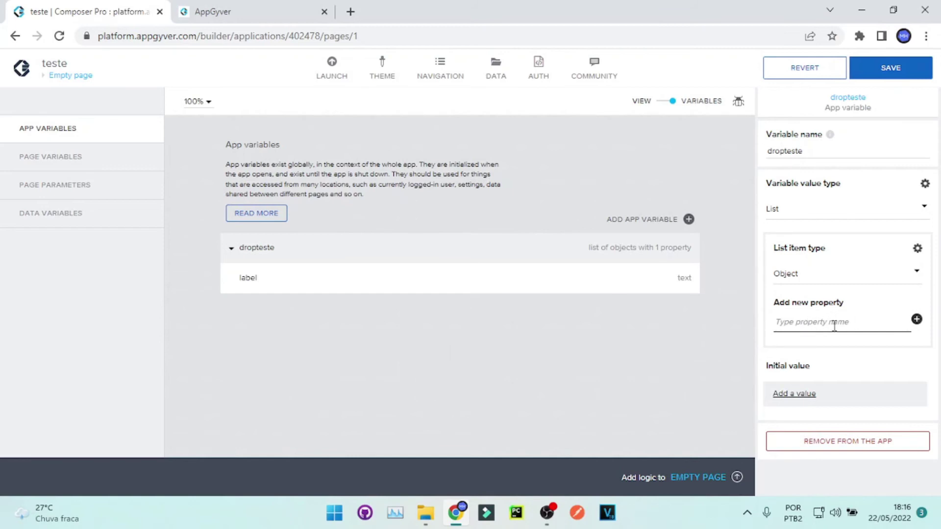
{"action": "type", "text": "value"}
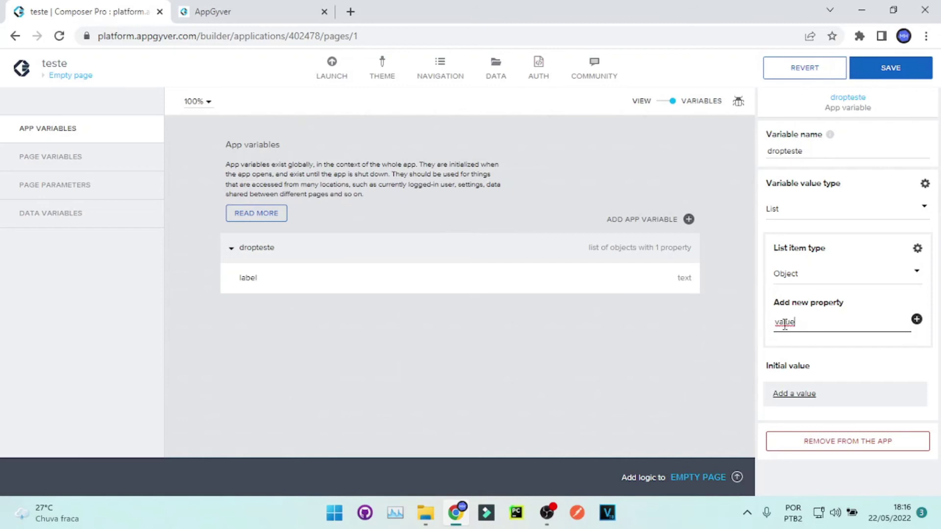
{"action": "left_click", "coordinate": [916, 320]}
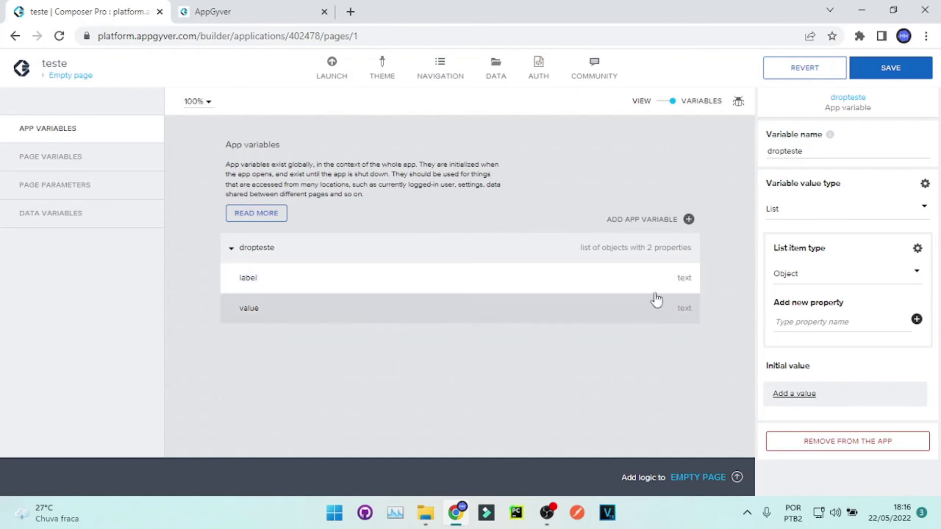
{"action": "left_click", "coordinate": [403, 278]}
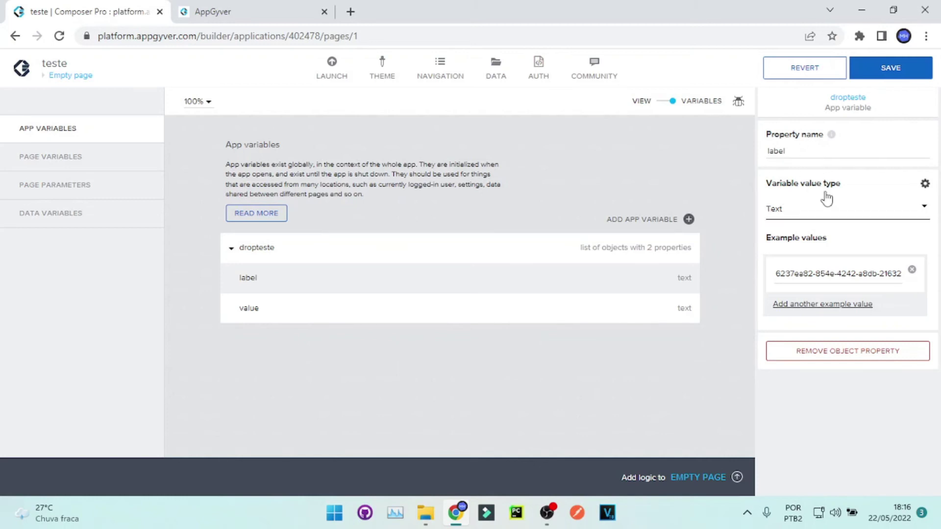
{"action": "left_click", "coordinate": [544, 315]}
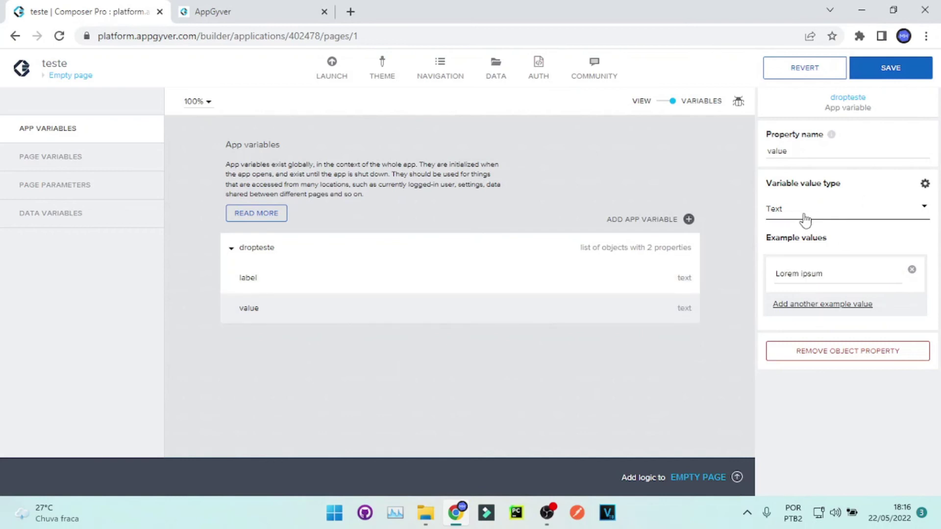
{"action": "left_click", "coordinate": [895, 66]}
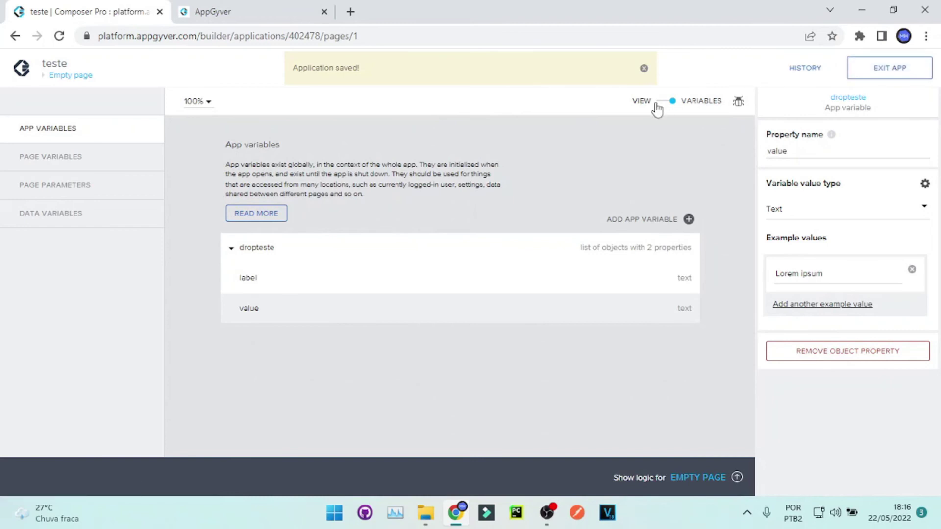
Bind the option list of Dropdown field 1 to the app variable dropteste and save the app
{"action": "left_click", "coordinate": [663, 101]}
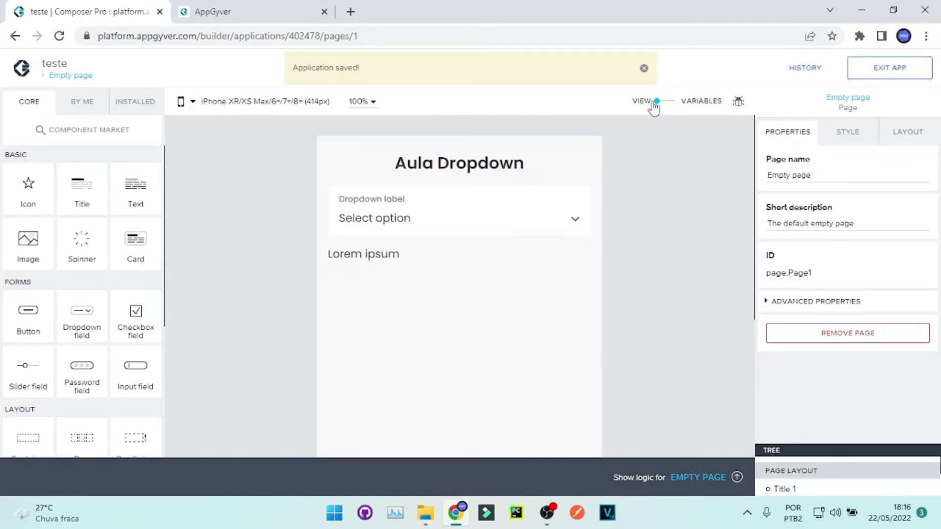
{"action": "left_click", "coordinate": [375, 211]}
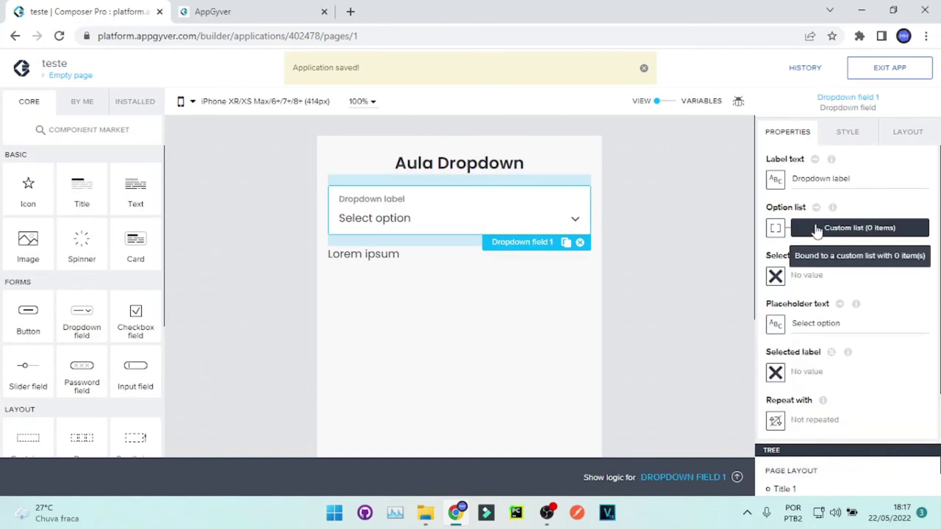
{"action": "left_click", "coordinate": [837, 227]}
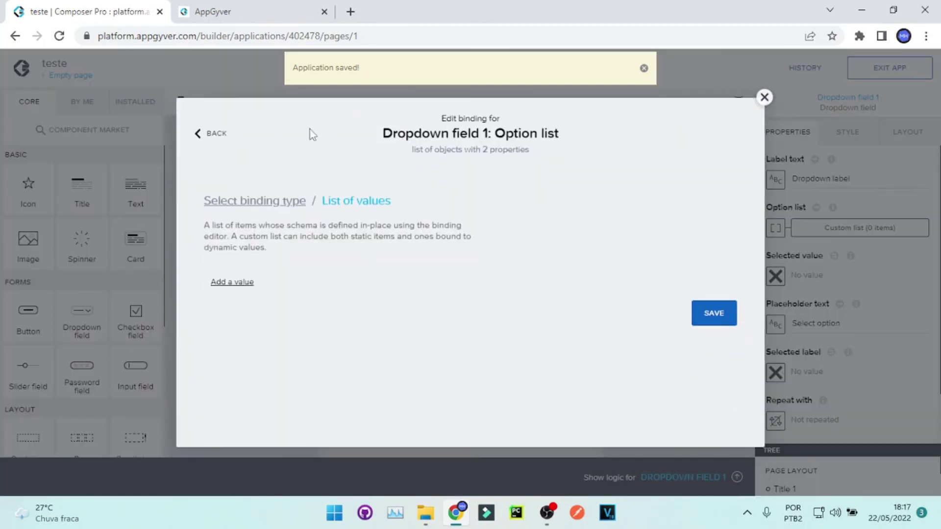
{"action": "left_click", "coordinate": [204, 137]}
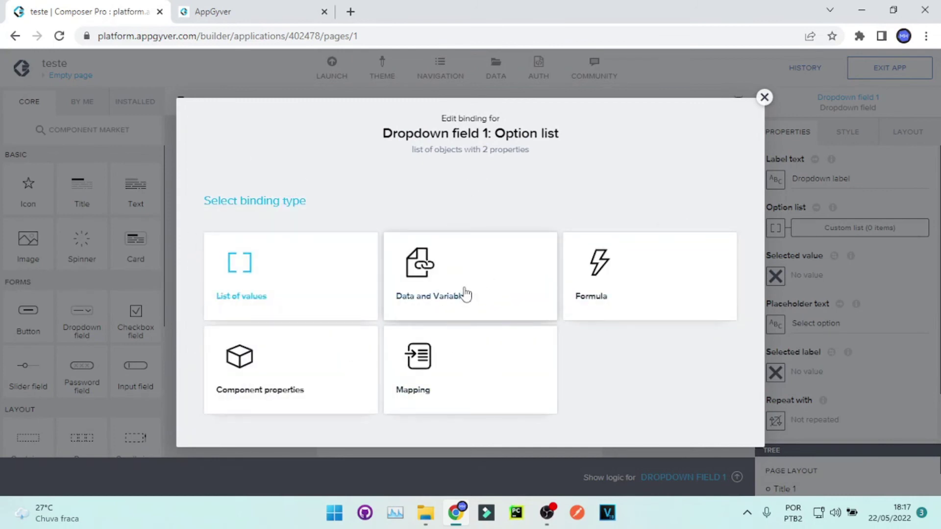
{"action": "left_click", "coordinate": [444, 272]}
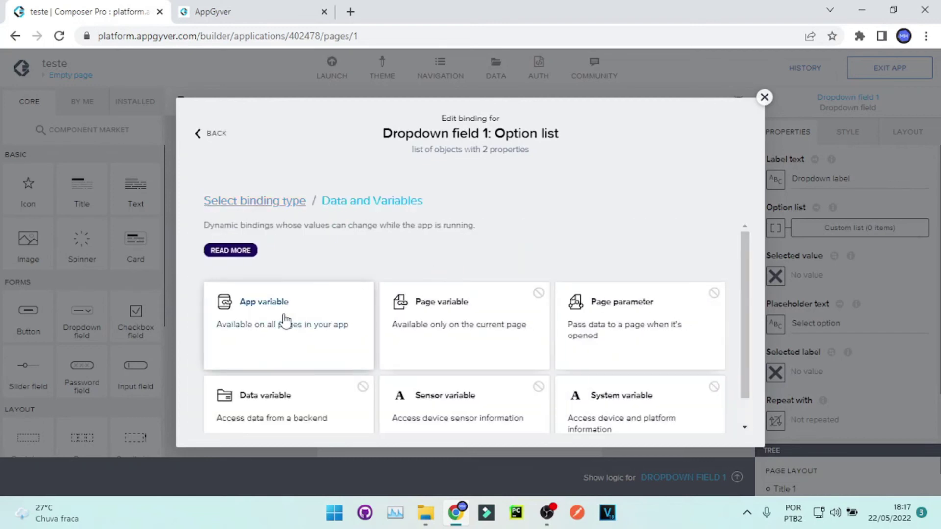
{"action": "left_click", "coordinate": [256, 309]}
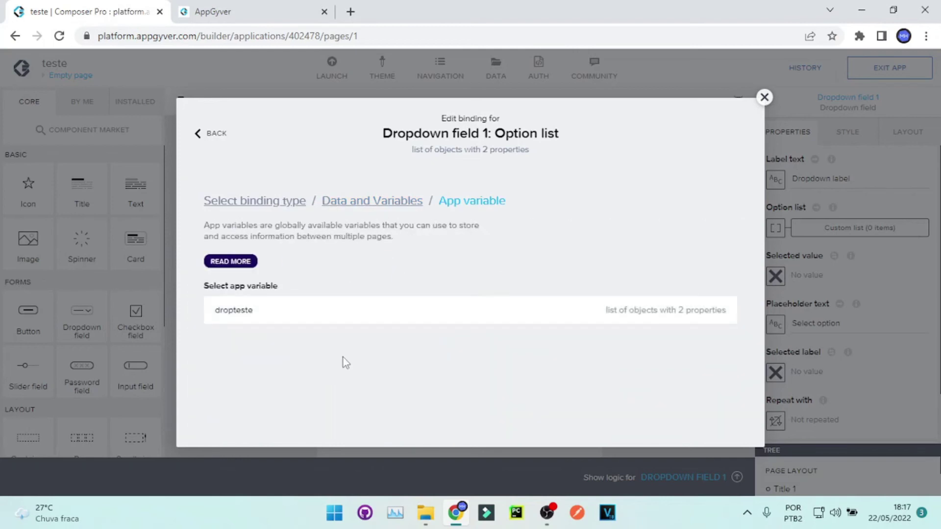
{"action": "left_click", "coordinate": [269, 309]}
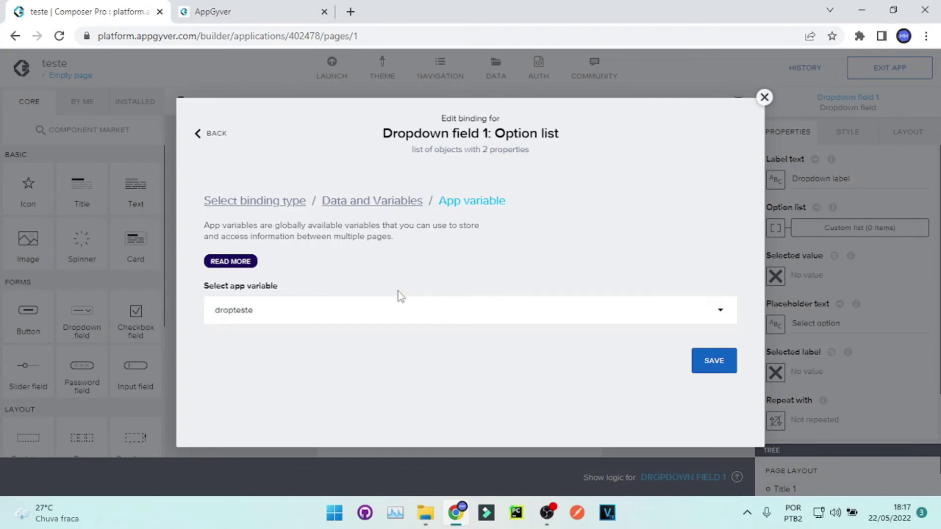
{"action": "left_click", "coordinate": [713, 365]}
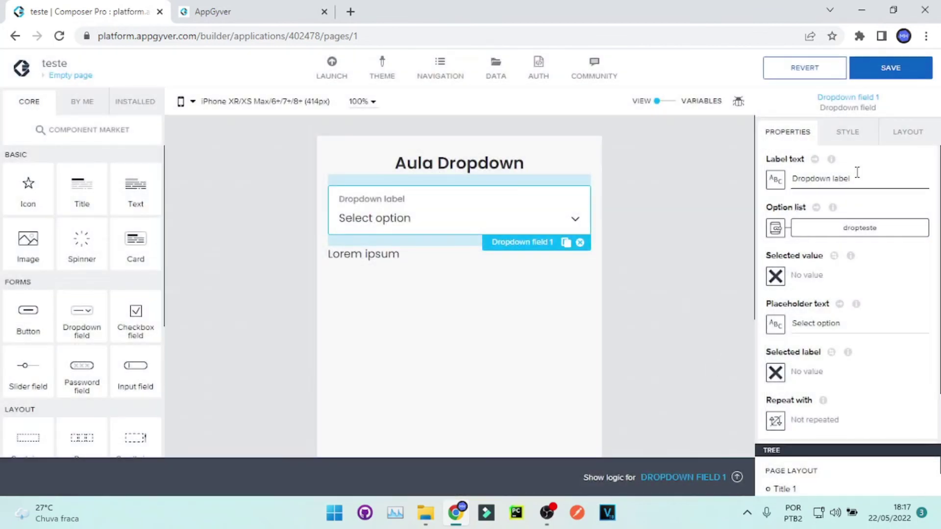
{"action": "left_click", "coordinate": [891, 69]}
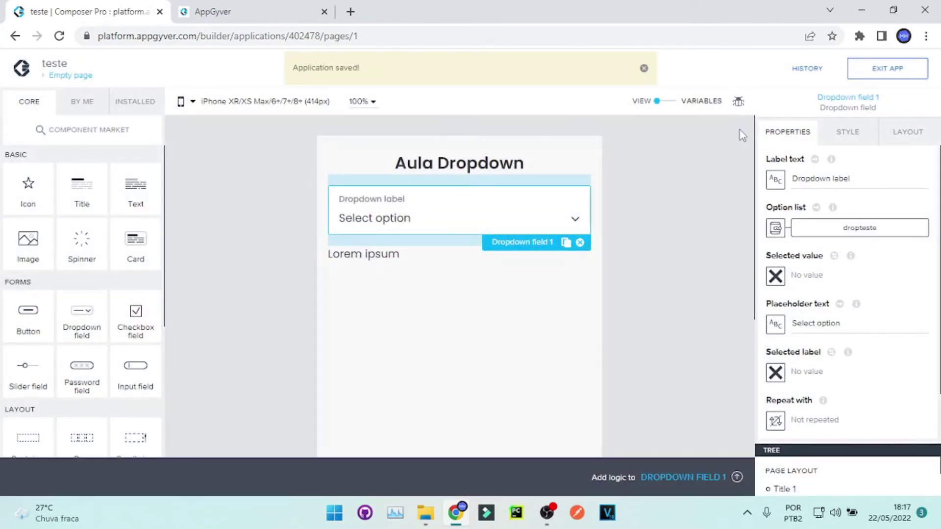
Check which options the dropdown offers in the web preview, and return to the page editor
{"action": "left_click", "coordinate": [204, 9]}
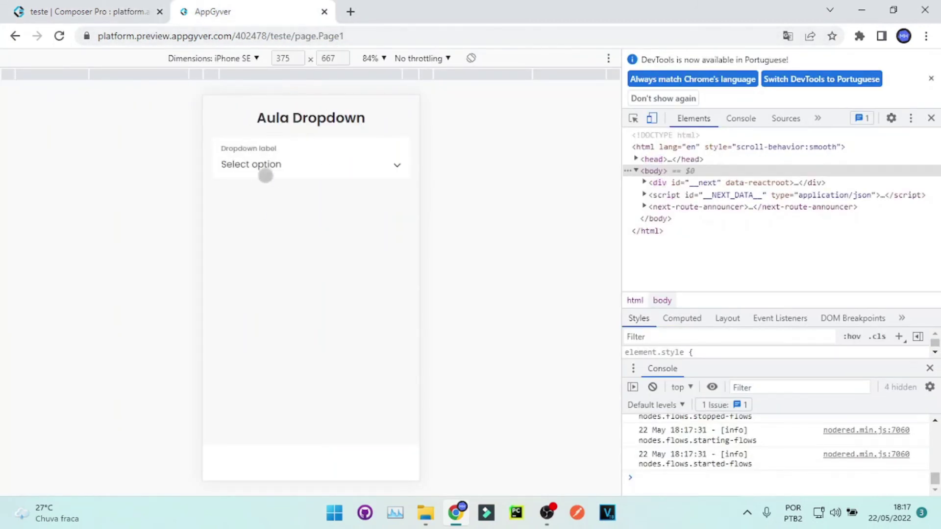
{"action": "left_click", "coordinate": [344, 171]}
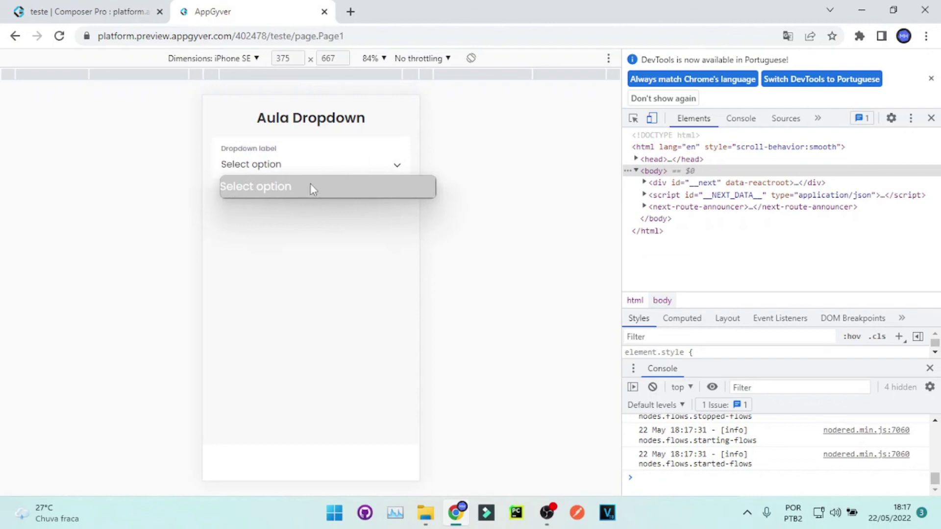
{"action": "left_click", "coordinate": [127, 210]}
{"action": "left_click", "coordinate": [87, 10]}
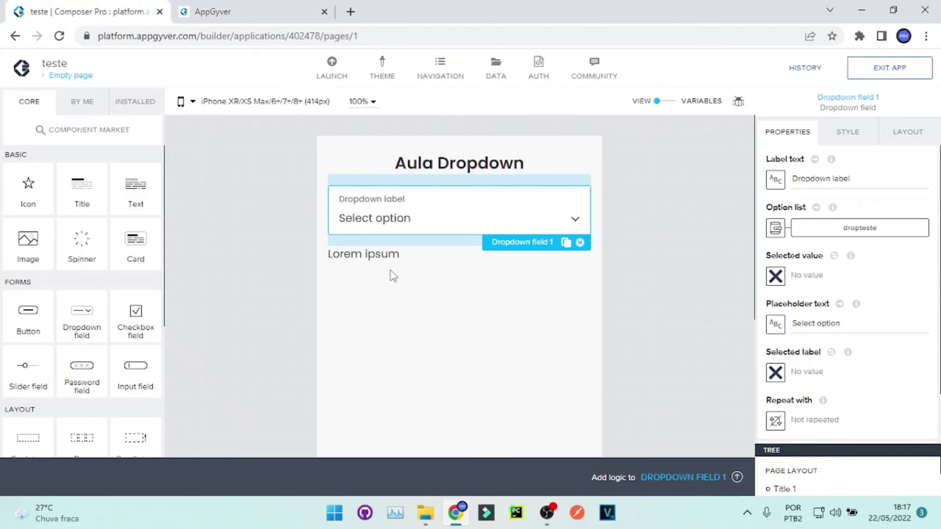
Add a first initial value to the dropteste app variable with label op1 and value 1
{"action": "left_click", "coordinate": [672, 104]}
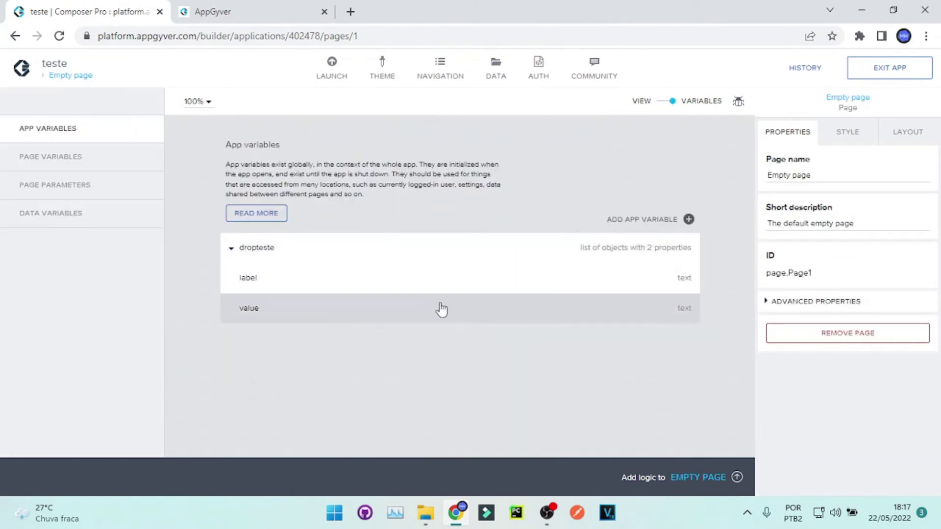
{"action": "left_click", "coordinate": [301, 277]}
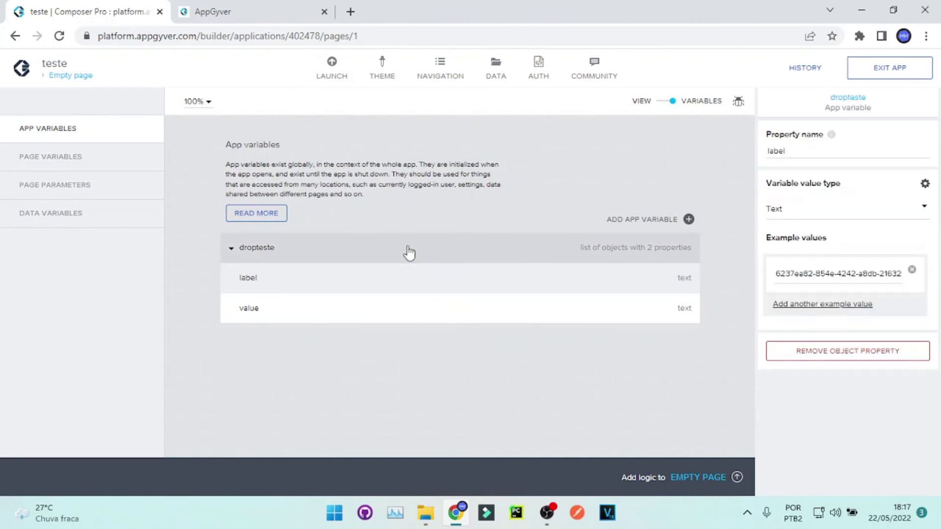
{"action": "left_click", "coordinate": [409, 252]}
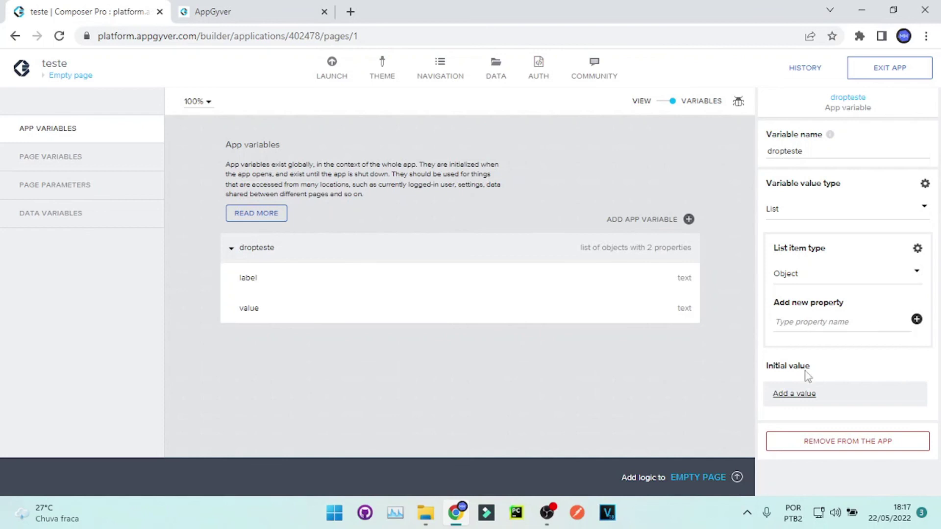
{"action": "left_click", "coordinate": [788, 395]}
{"action": "scroll", "coordinate": [816, 395], "scroll_direction": "down", "scroll_amount": 1}
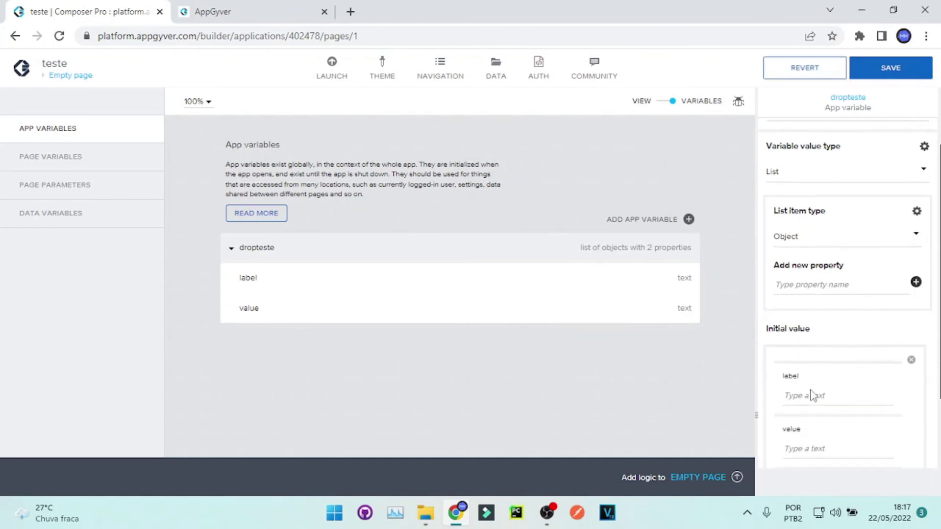
{"action": "scroll", "coordinate": [811, 395], "scroll_direction": "down", "scroll_amount": 2}
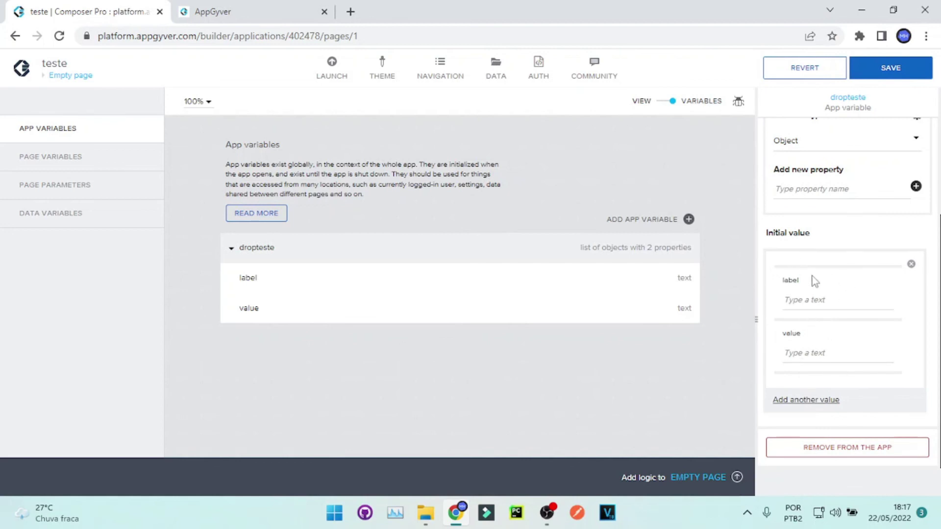
{"action": "left_click", "coordinate": [850, 297]}
{"action": "left_click", "coordinate": [801, 298]}
{"action": "type", "text": "op1"}
{"action": "left_click", "coordinate": [811, 349]}
{"action": "type", "text": "1"}
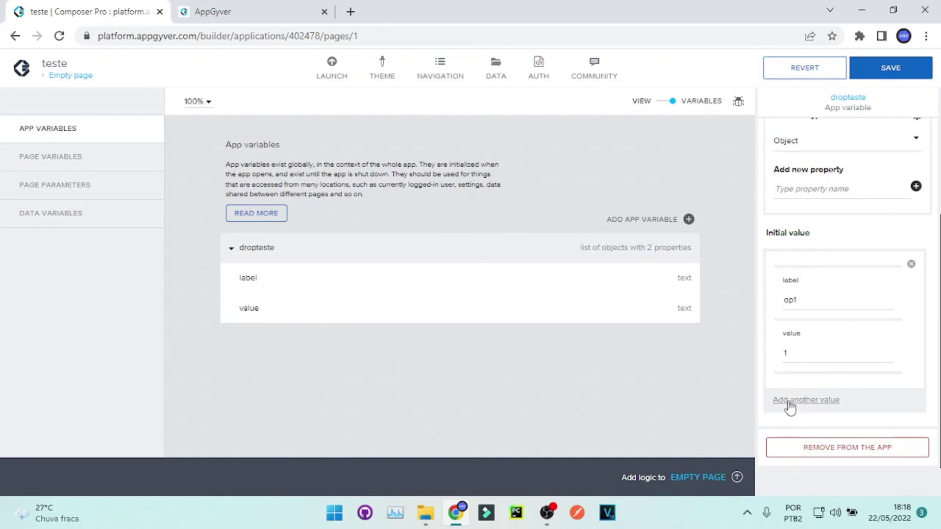
Add a second initial value to dropteste with label op2 and value 2
{"action": "left_click", "coordinate": [789, 401]}
{"action": "scroll", "coordinate": [804, 421], "scroll_direction": "down", "scroll_amount": 2}
{"action": "scroll", "coordinate": [808, 429], "scroll_direction": "down", "scroll_amount": 2}
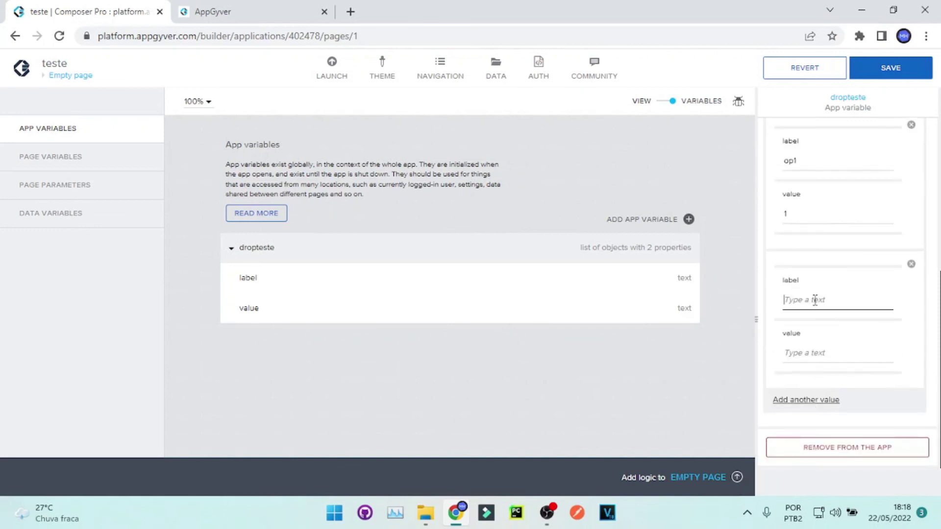
{"action": "type", "text": "op"}
{"action": "left_click", "coordinate": [821, 352]}
{"action": "type", "text": "2"}
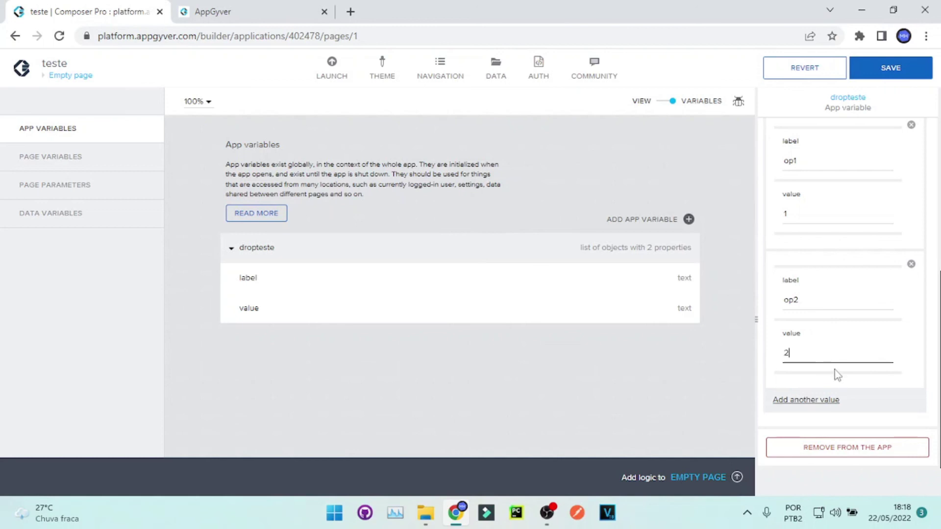
Add a third initial value to dropteste with label op3 and value 3
{"action": "left_click", "coordinate": [823, 399]}
{"action": "scroll", "coordinate": [811, 437], "scroll_direction": "down", "scroll_amount": 3}
{"action": "left_click", "coordinate": [805, 306]}
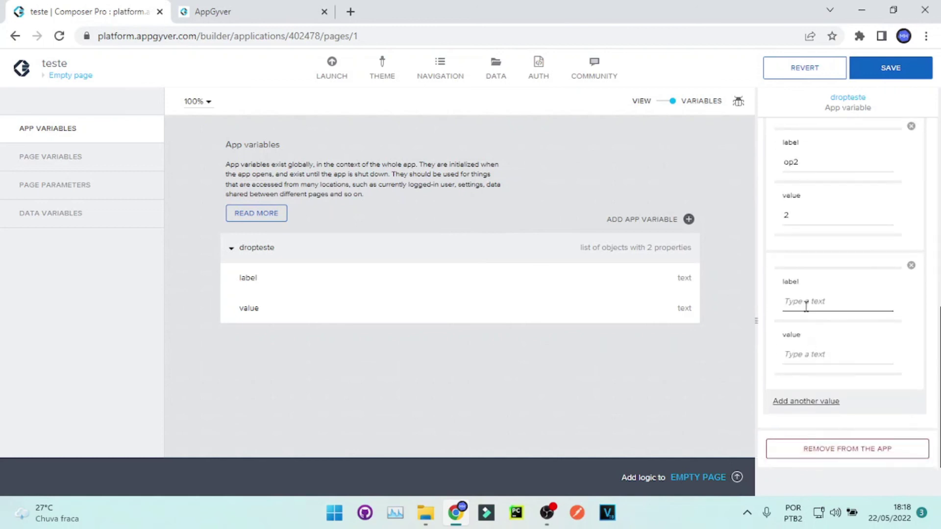
{"action": "type", "text": "op3"}
{"action": "left_click", "coordinate": [787, 353]}
{"action": "type", "text": "3"}
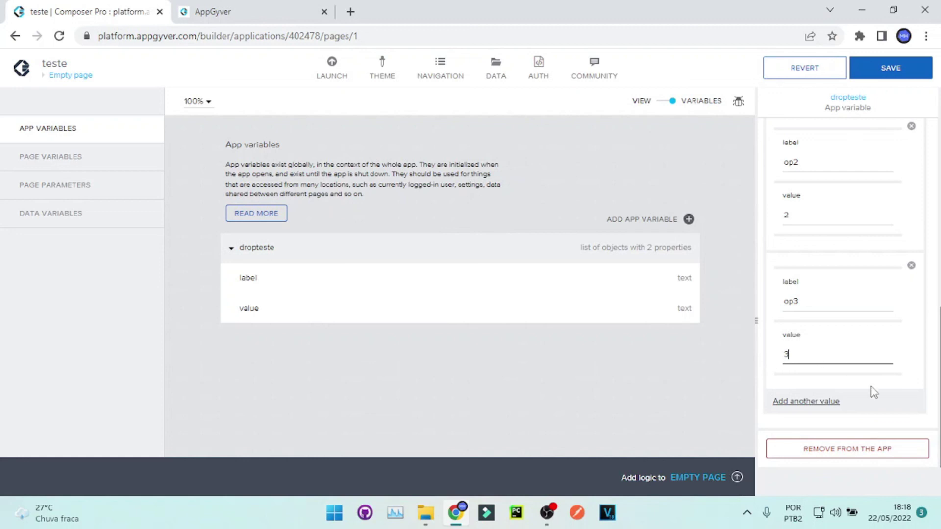
Add a fourth initial value to dropteste with label op4 and value 4, and save the app
{"action": "left_click", "coordinate": [806, 402]}
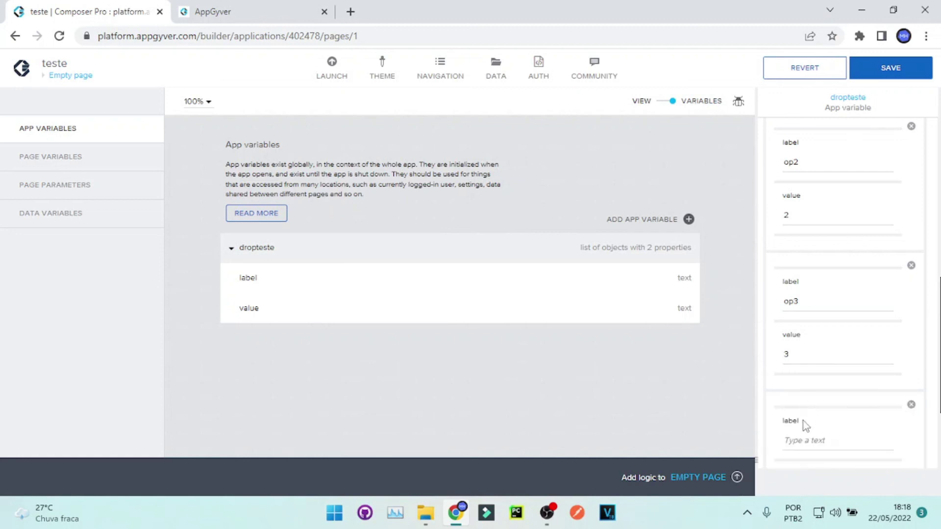
{"action": "scroll", "coordinate": [803, 421], "scroll_direction": "down", "scroll_amount": 3}
{"action": "left_click", "coordinate": [811, 302]}
{"action": "type", "text": "op"}
{"action": "left_click", "coordinate": [793, 354]}
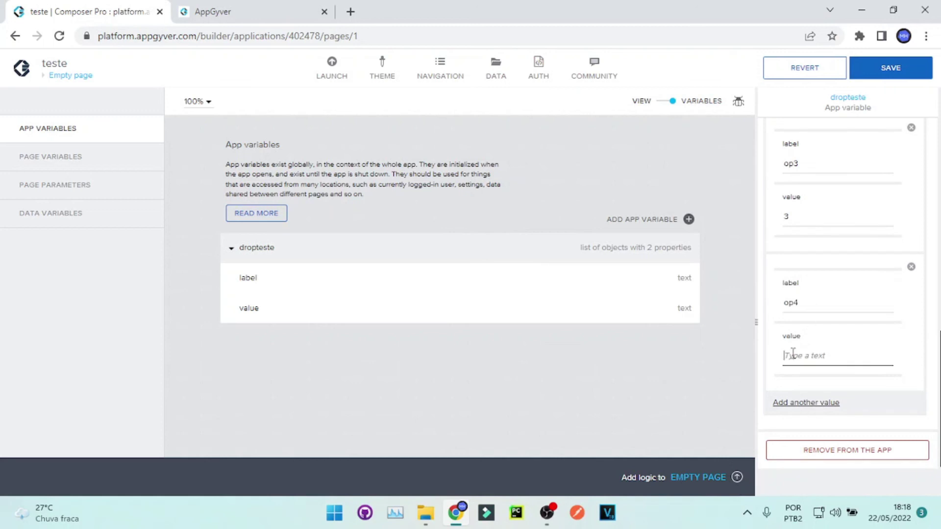
{"action": "type", "text": "4"}
{"action": "left_click", "coordinate": [884, 75]}
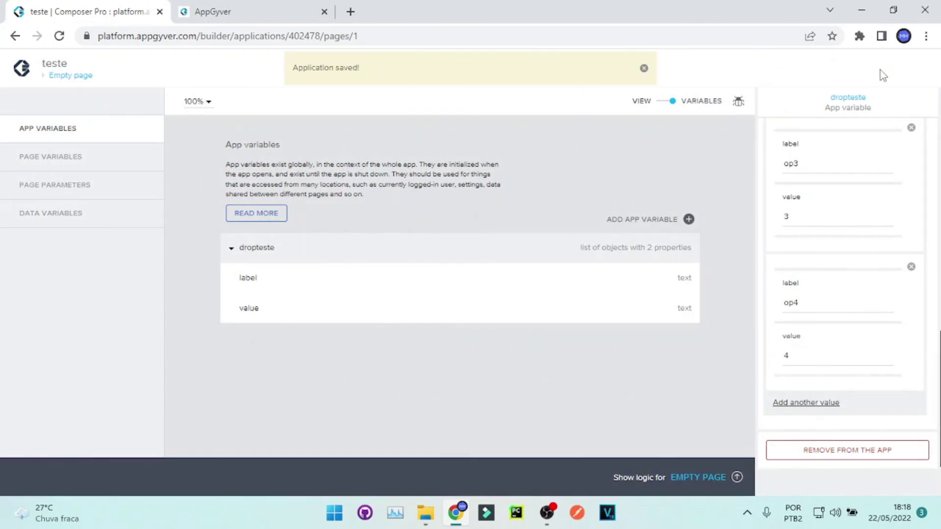
Return from the variables to the page view, dismiss the save notice, and reload the app's preview page
{"action": "left_click", "coordinate": [658, 102]}
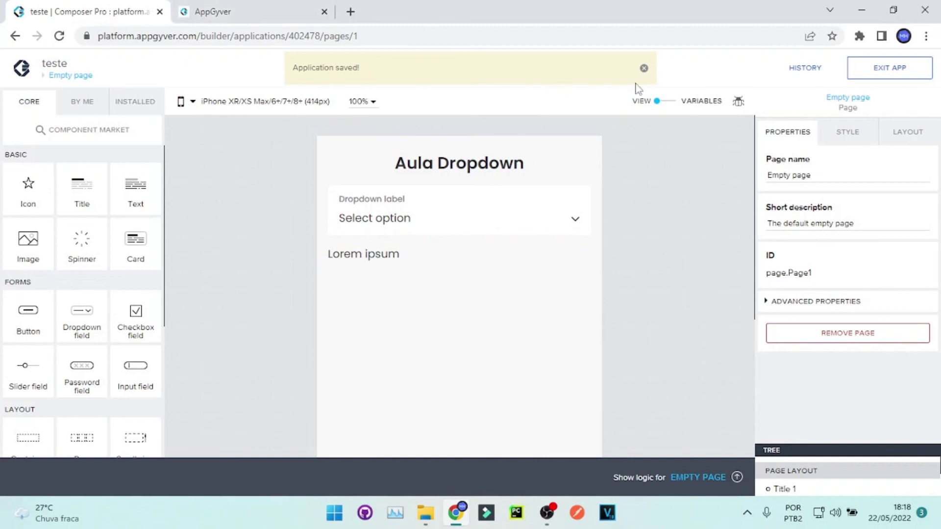
{"action": "left_click", "coordinate": [644, 69]}
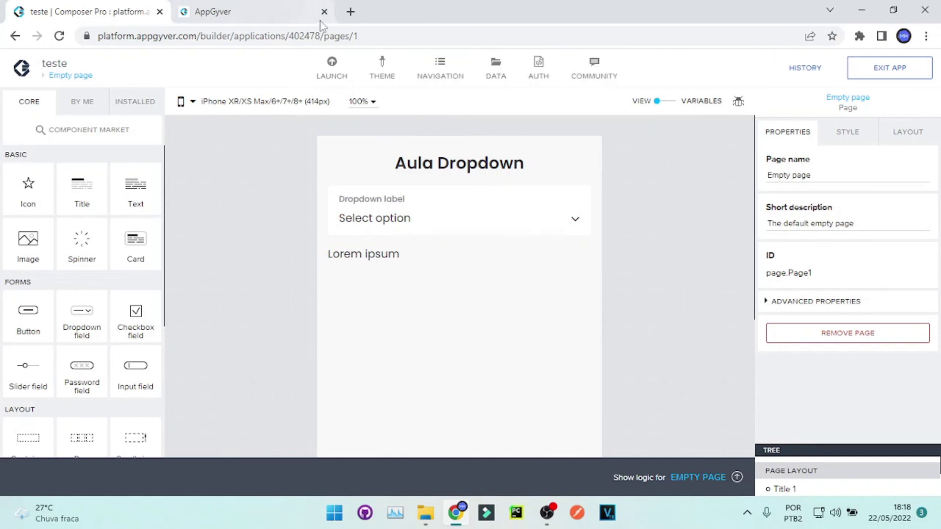
{"action": "left_click", "coordinate": [228, 9]}
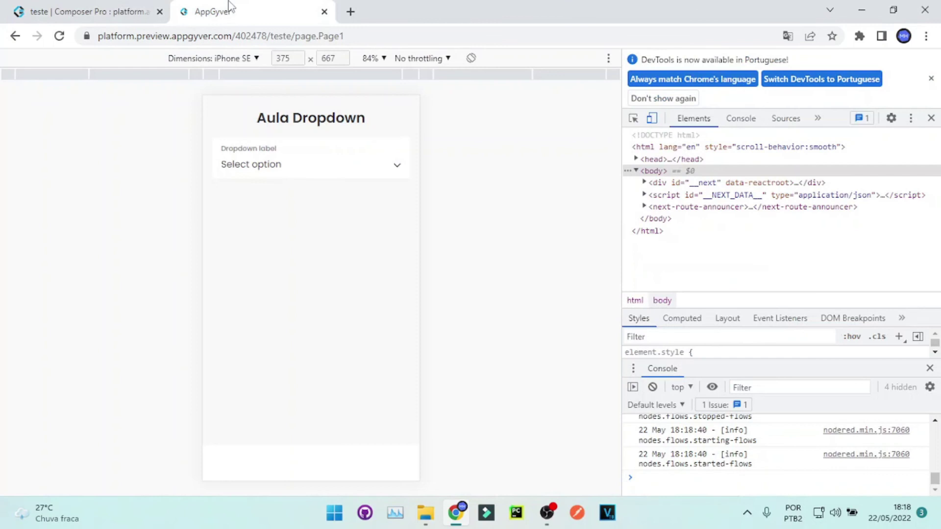
{"action": "left_click", "coordinate": [59, 37]}
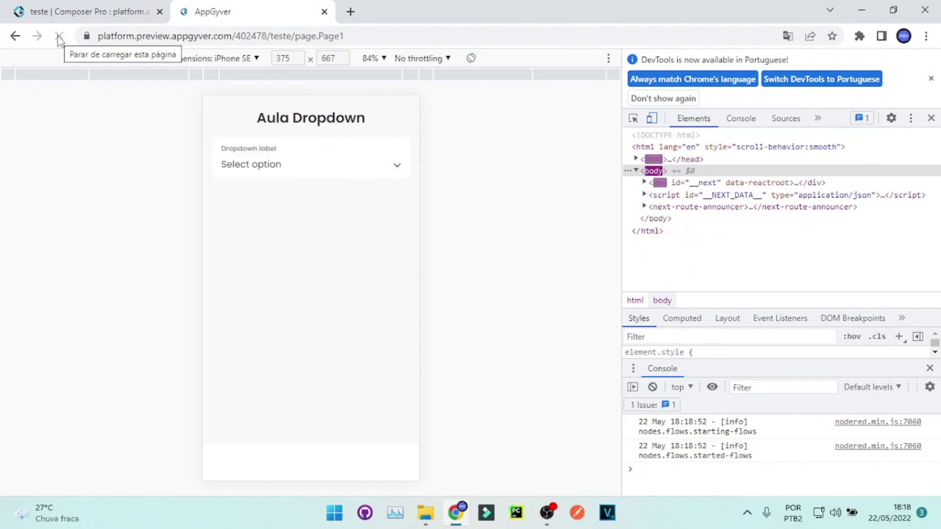
Test the preview's dropdown by selecting op1 followed by op3, and reopen its option list to check the choices
{"action": "left_click", "coordinate": [336, 160]}
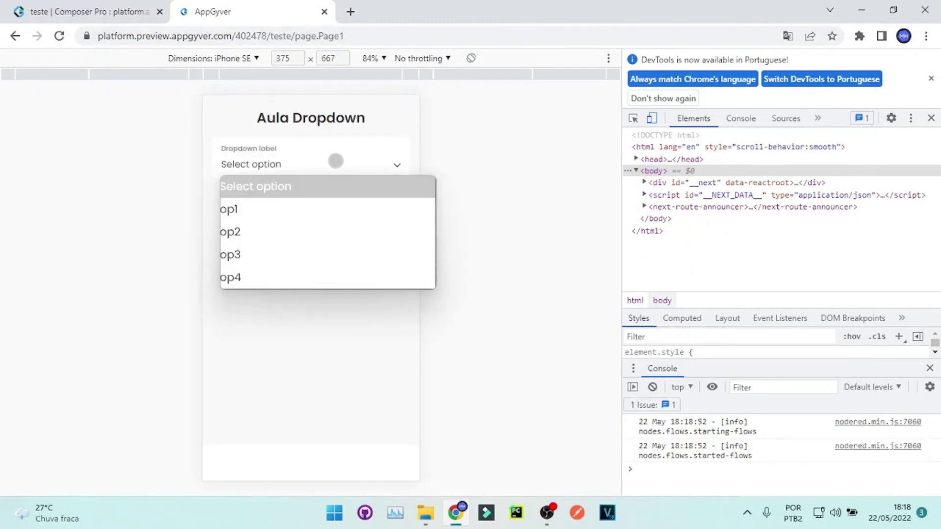
{"action": "left_click", "coordinate": [281, 213]}
{"action": "left_click", "coordinate": [308, 167]}
{"action": "left_click", "coordinate": [315, 254]}
{"action": "left_click", "coordinate": [343, 167]}
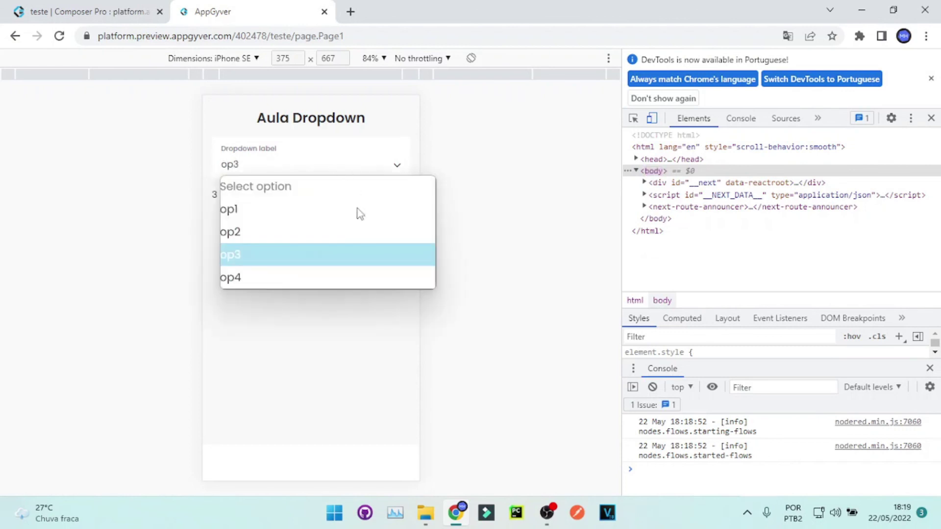
{"action": "left_click", "coordinate": [209, 162]}
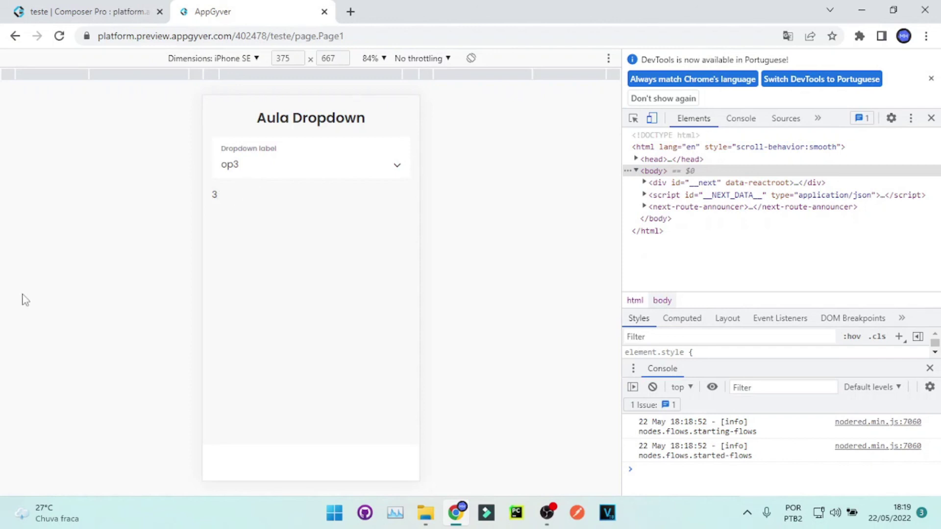
Test the preview's dropdown with op4 followed by op1, and switch back to the teste app in Composer Pro
{"action": "left_click", "coordinate": [268, 164]}
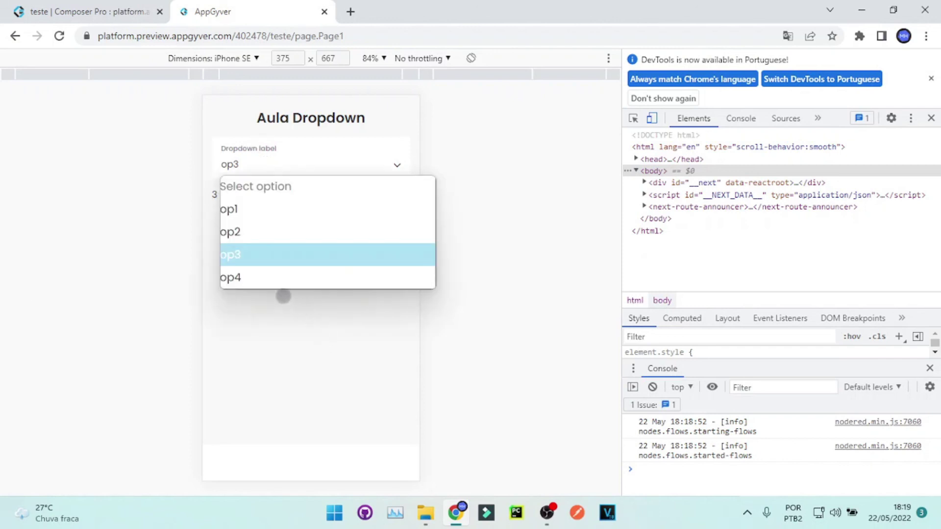
{"action": "left_click", "coordinate": [273, 278]}
{"action": "left_click", "coordinate": [333, 160]}
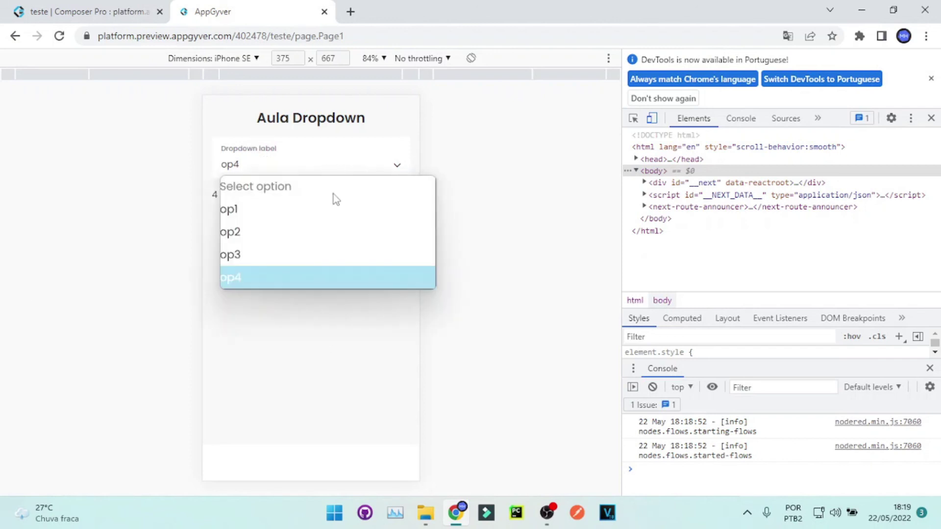
{"action": "left_click", "coordinate": [329, 210]}
{"action": "left_click", "coordinate": [70, 6]}
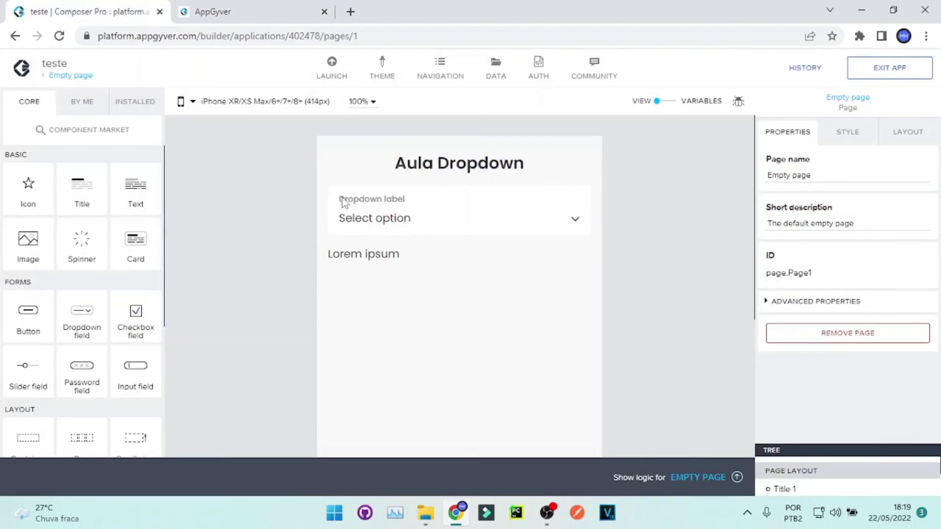